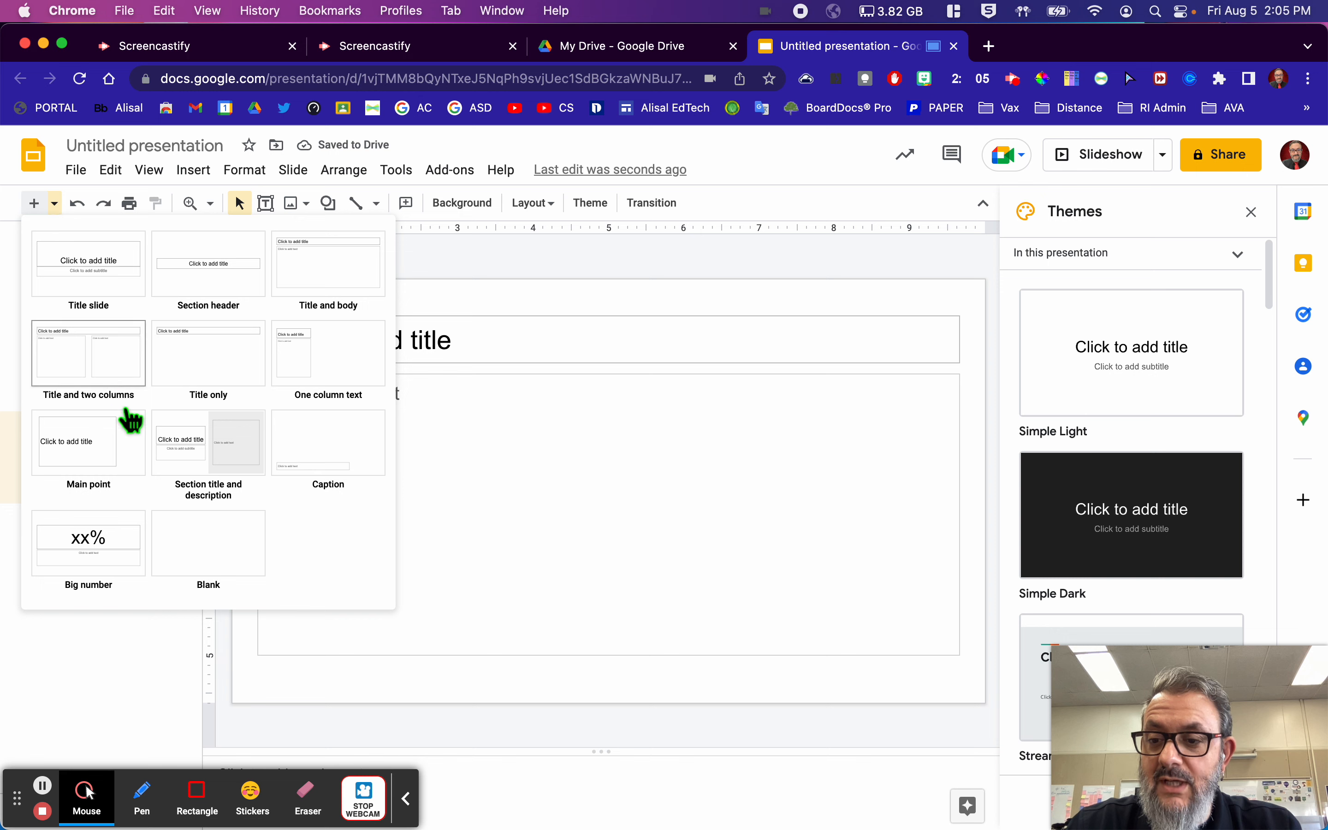
Add a fourth slide with the Main point layout and move the webcam overlay off the Themes list.
click(144, 435)
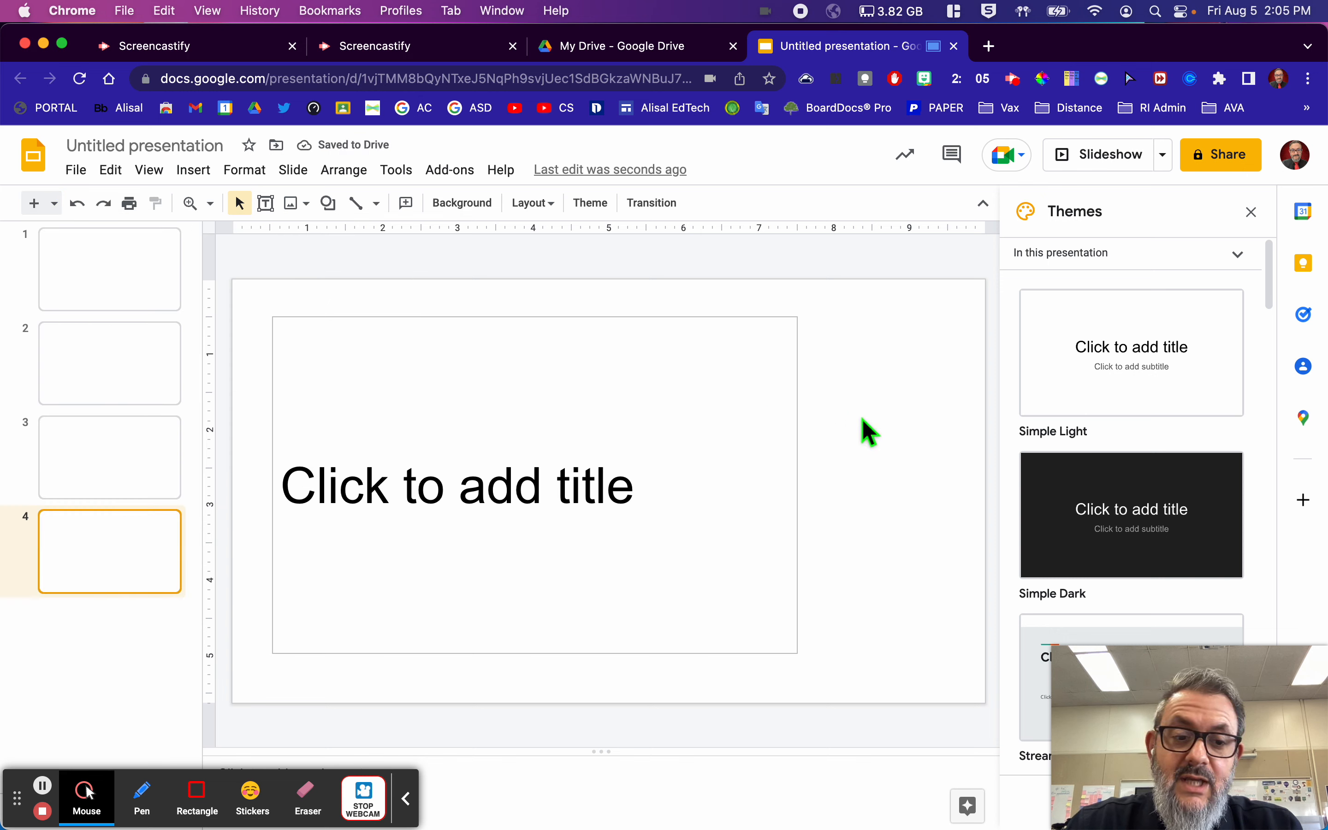
mouse_move(1181, 734)
drag(1189, 726, 107, 656)
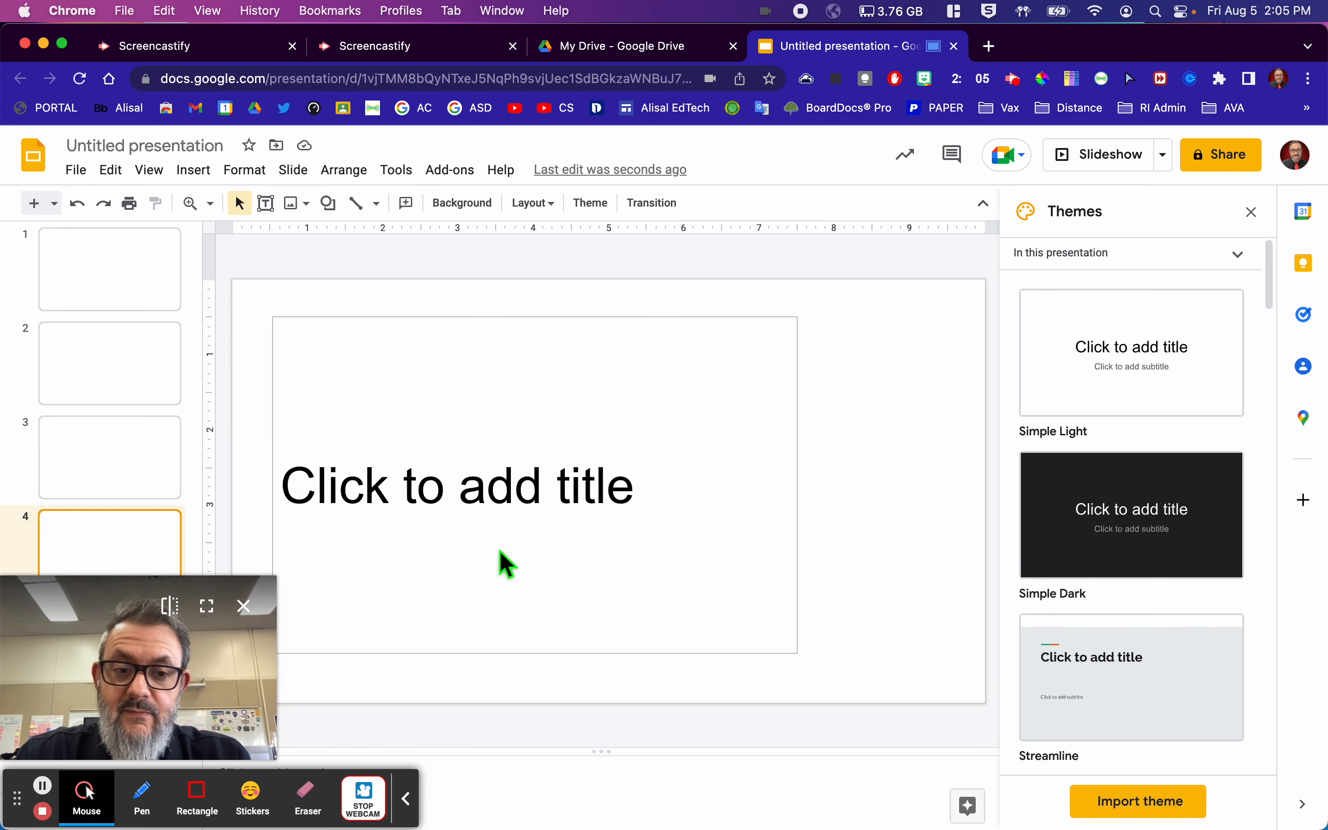
Try the Momentum theme and the Beach Day theme on the presentation.
scroll(1158, 601, down, 12)
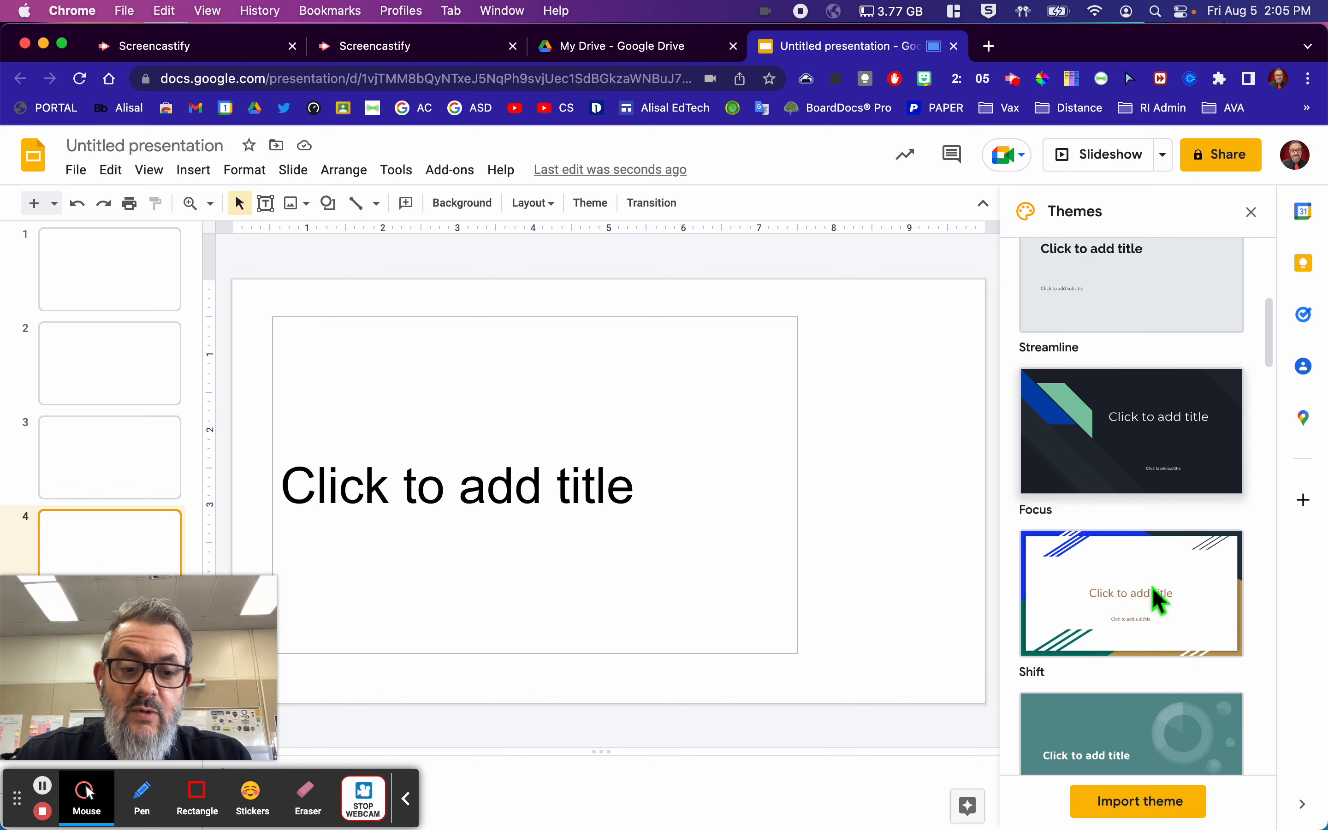
scroll(1157, 601, down, 10)
scroll(1150, 542, up, 10)
click(1133, 365)
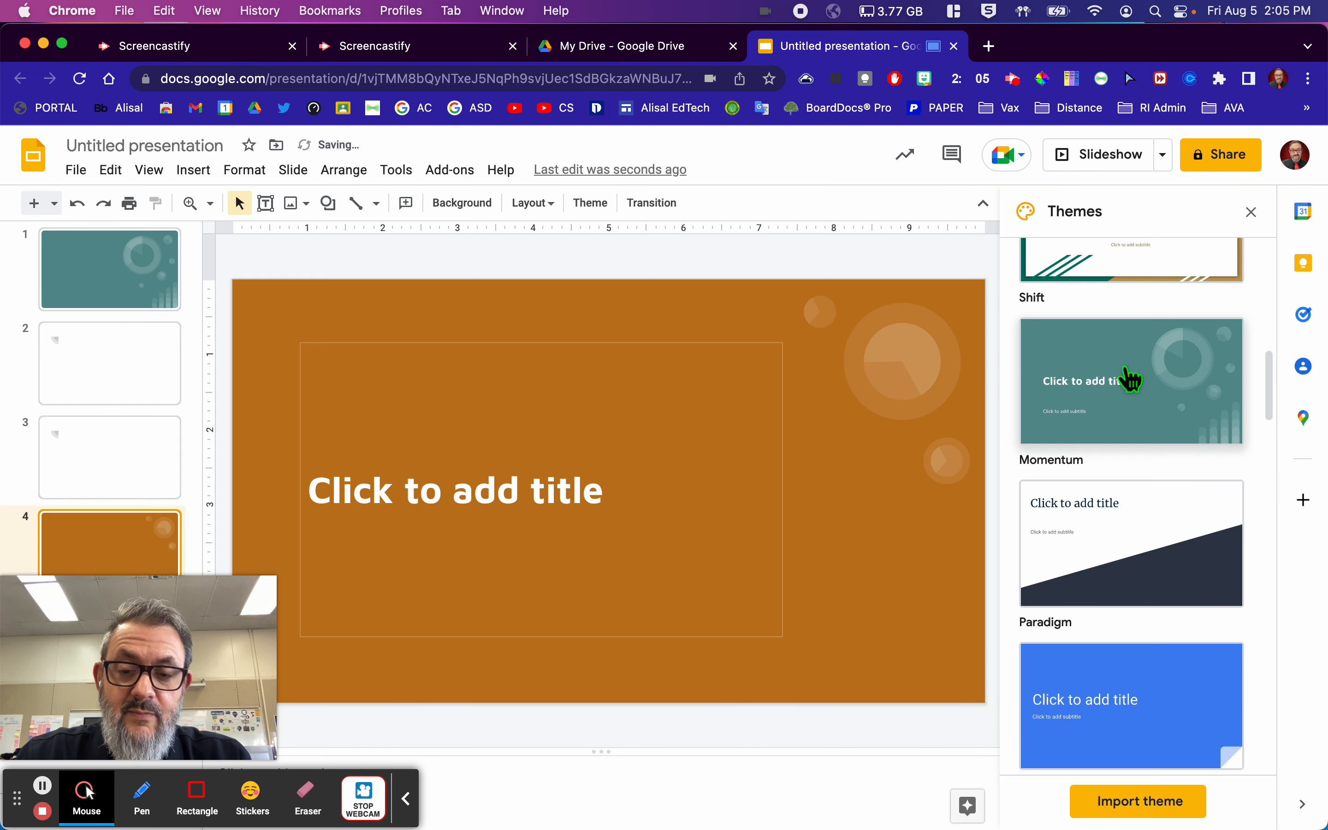
scroll(1059, 444, down, 5)
scroll(1091, 584, down, 3)
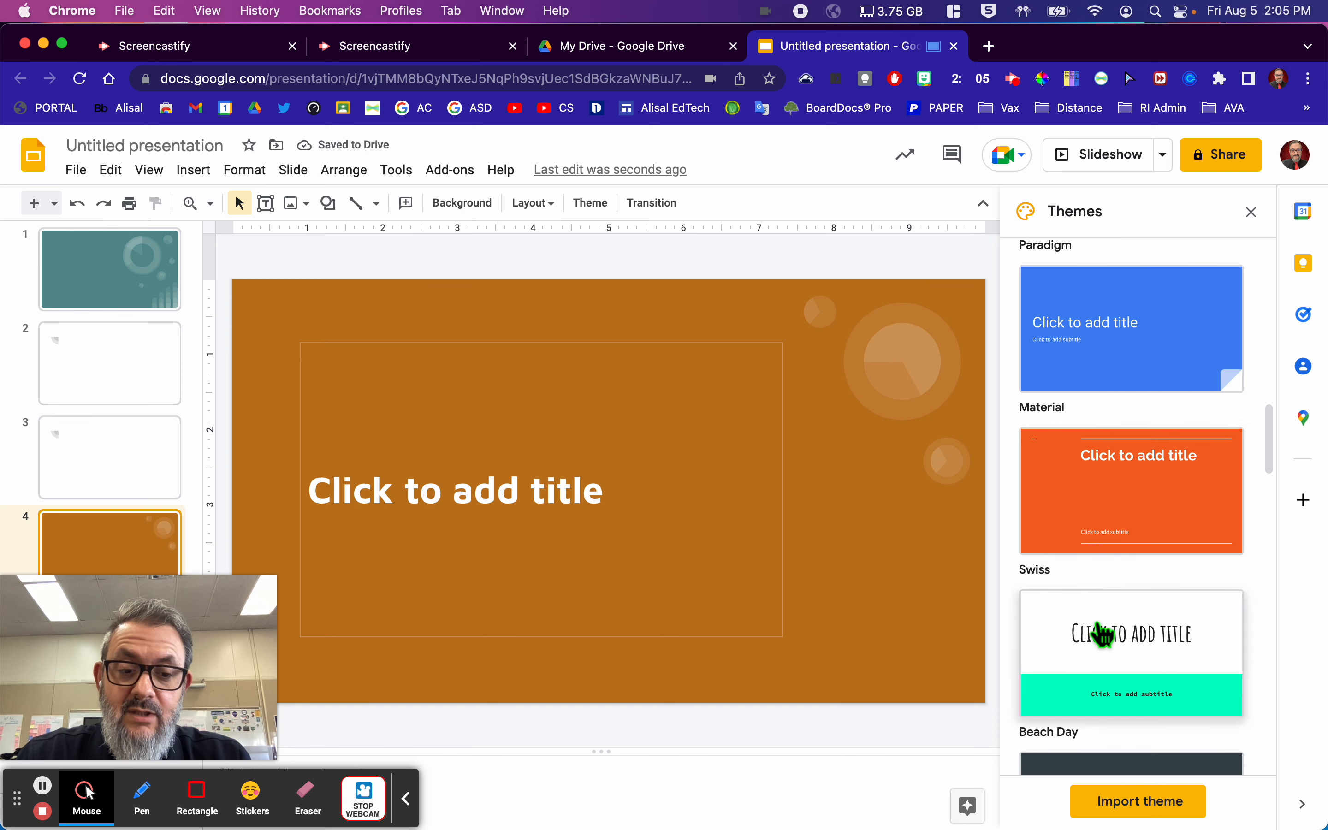
click(1102, 631)
Apply the Modern Writer theme to the presentation.
scroll(1100, 659, down, 5)
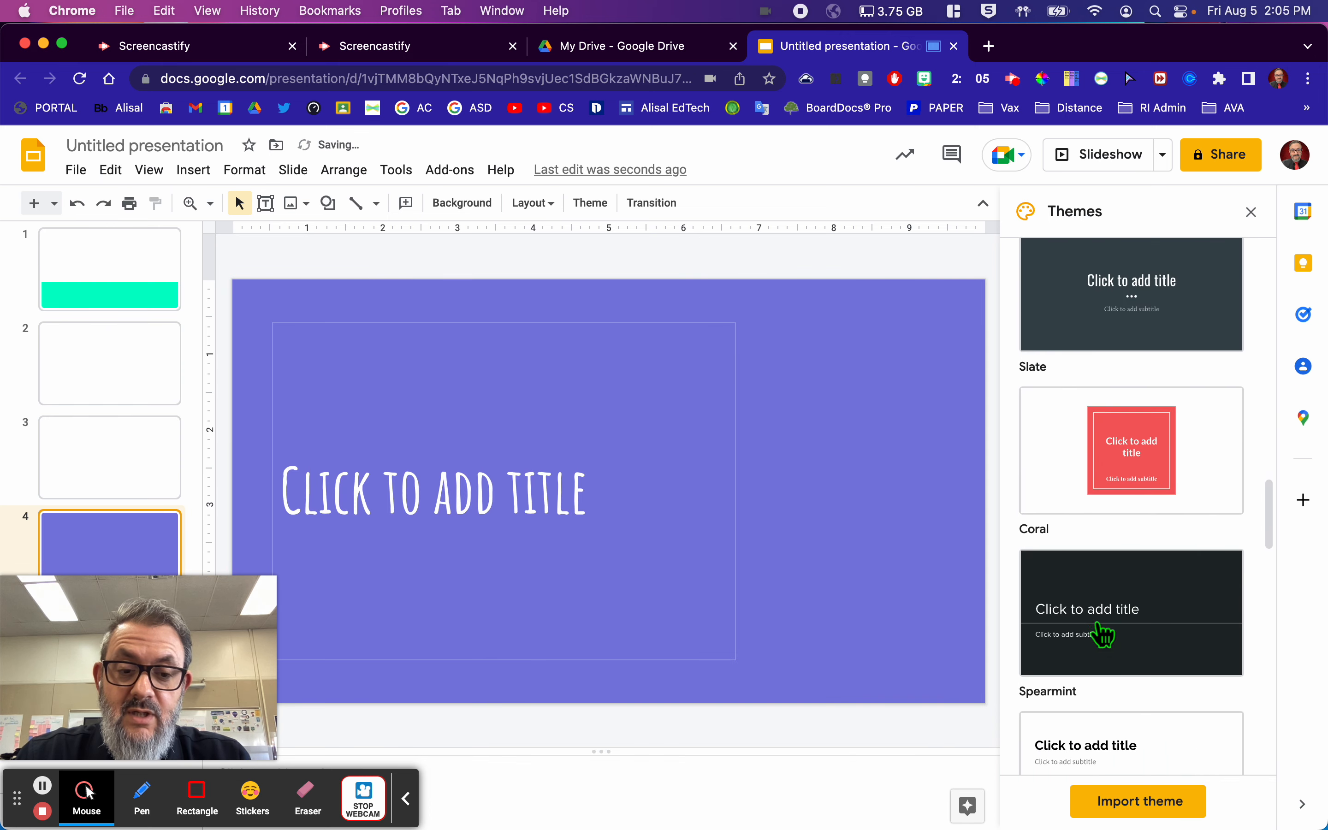
scroll(1097, 680, down, 3)
click(1101, 686)
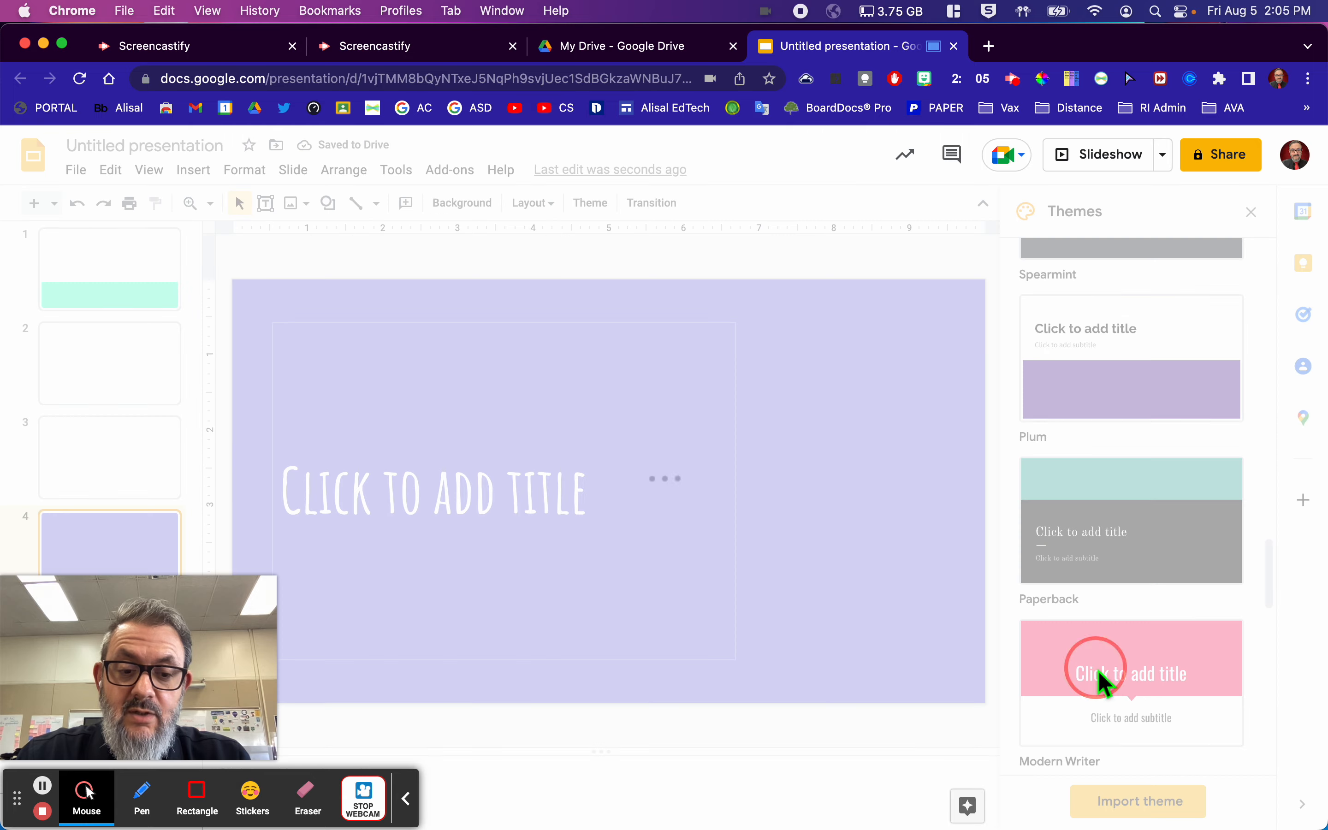
Place smiling-face stickers over the slide with the Screencastify Stickers tool and return to the mouse pointer.
click(251, 797)
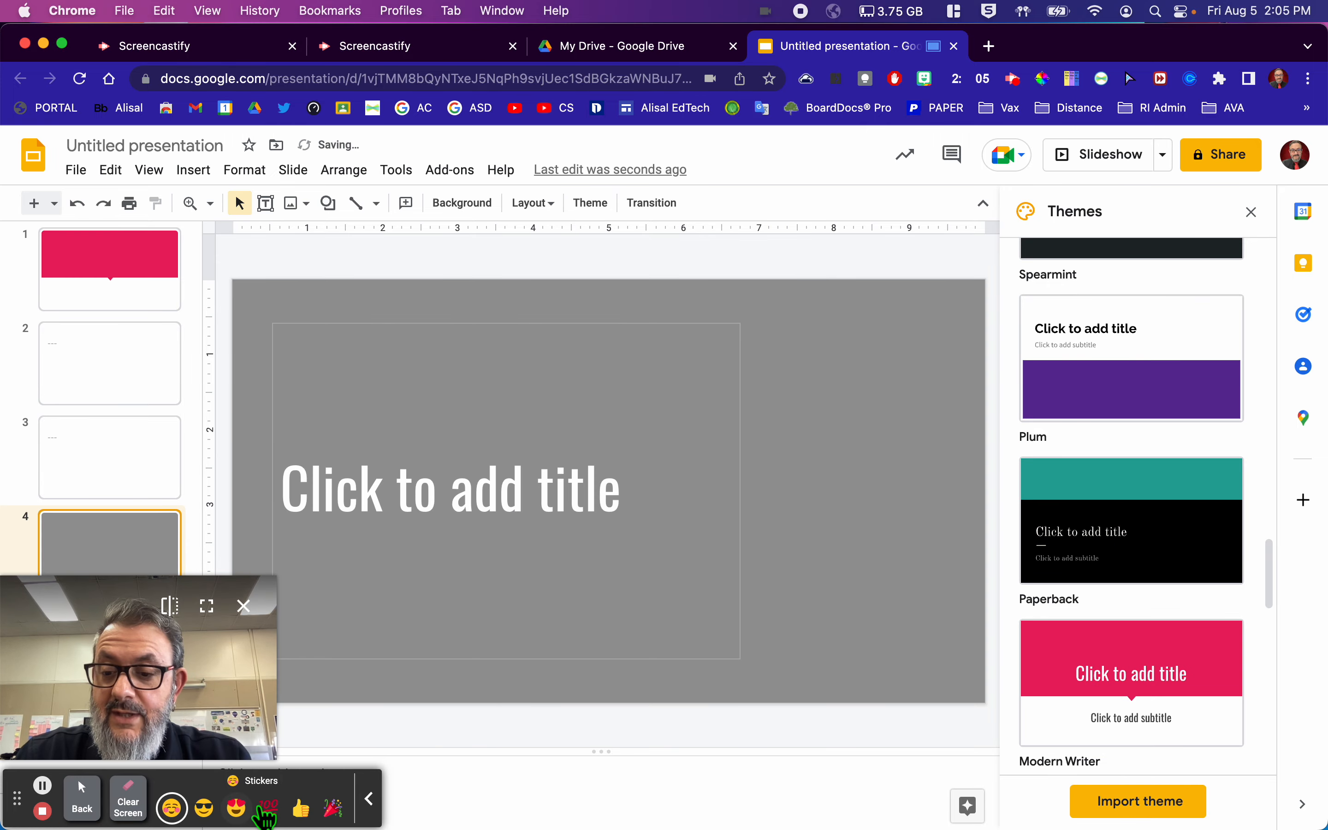
click(921, 208)
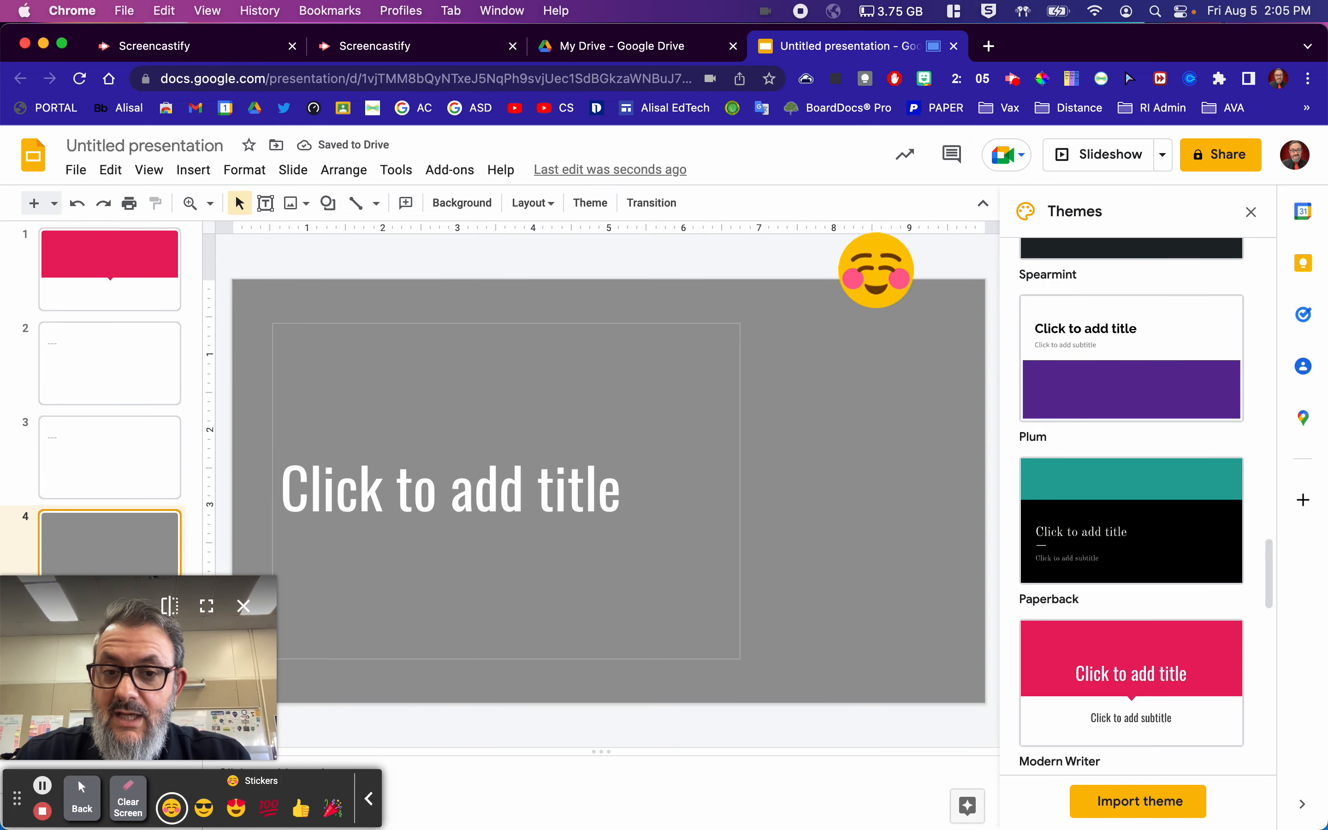
click(638, 542)
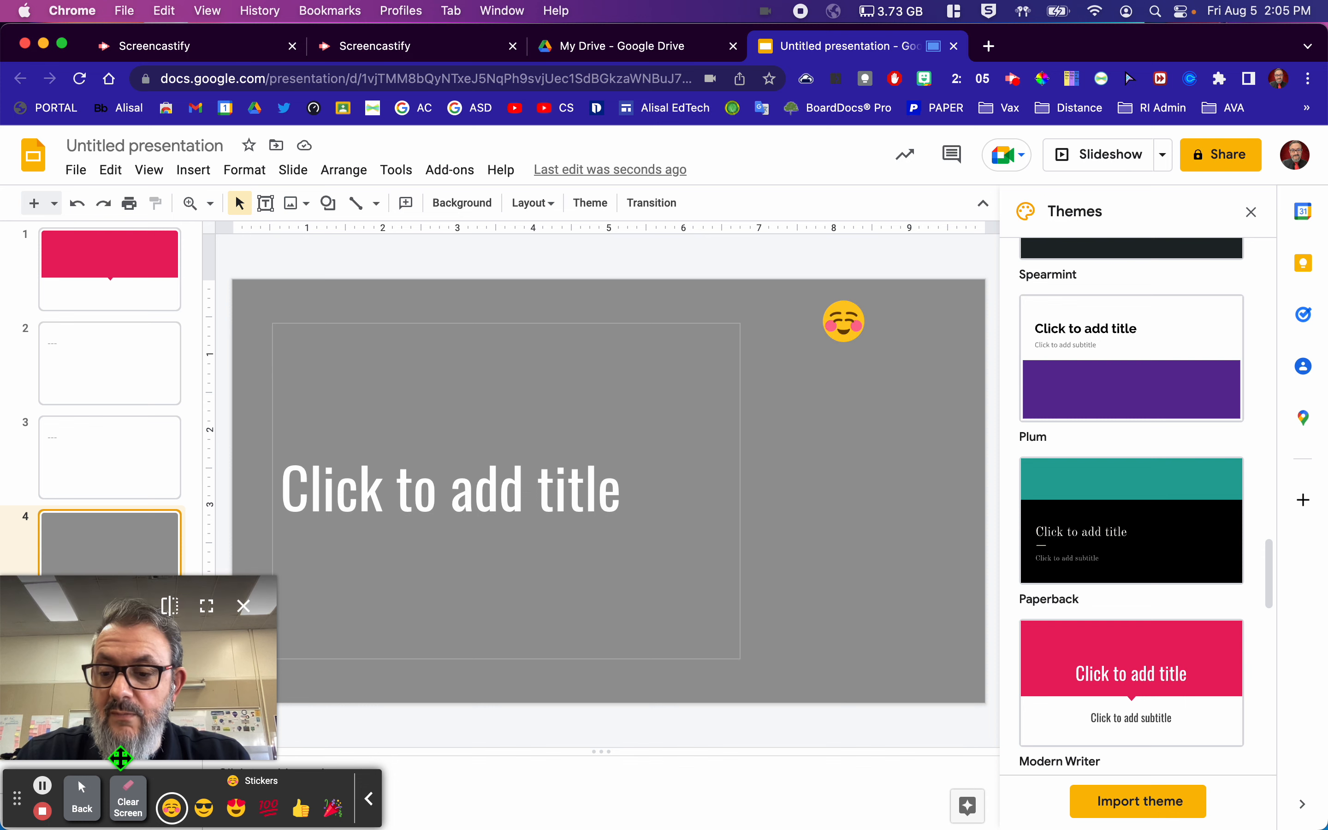
click(91, 813)
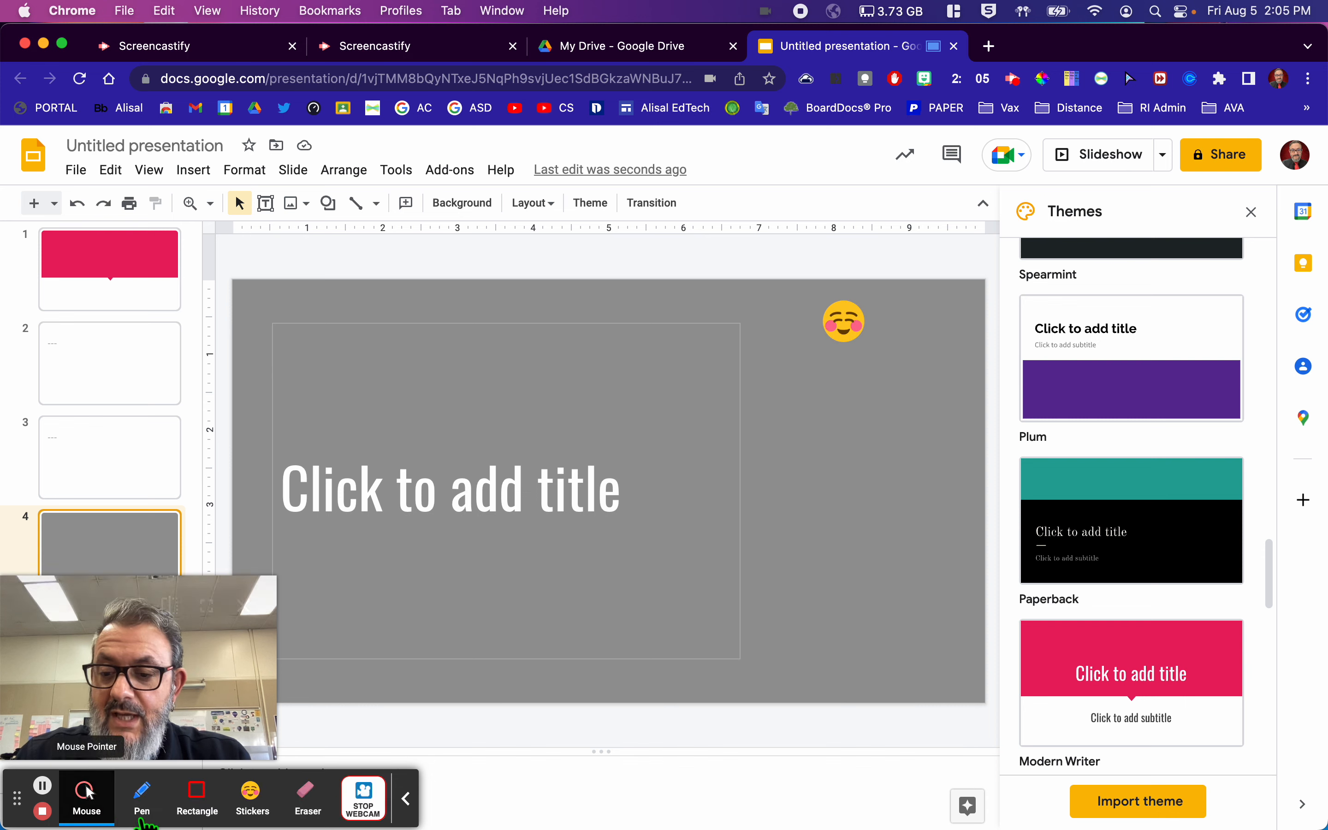
View slides 3 and 4 in turn, ending on slide 3.
click(136, 472)
click(126, 526)
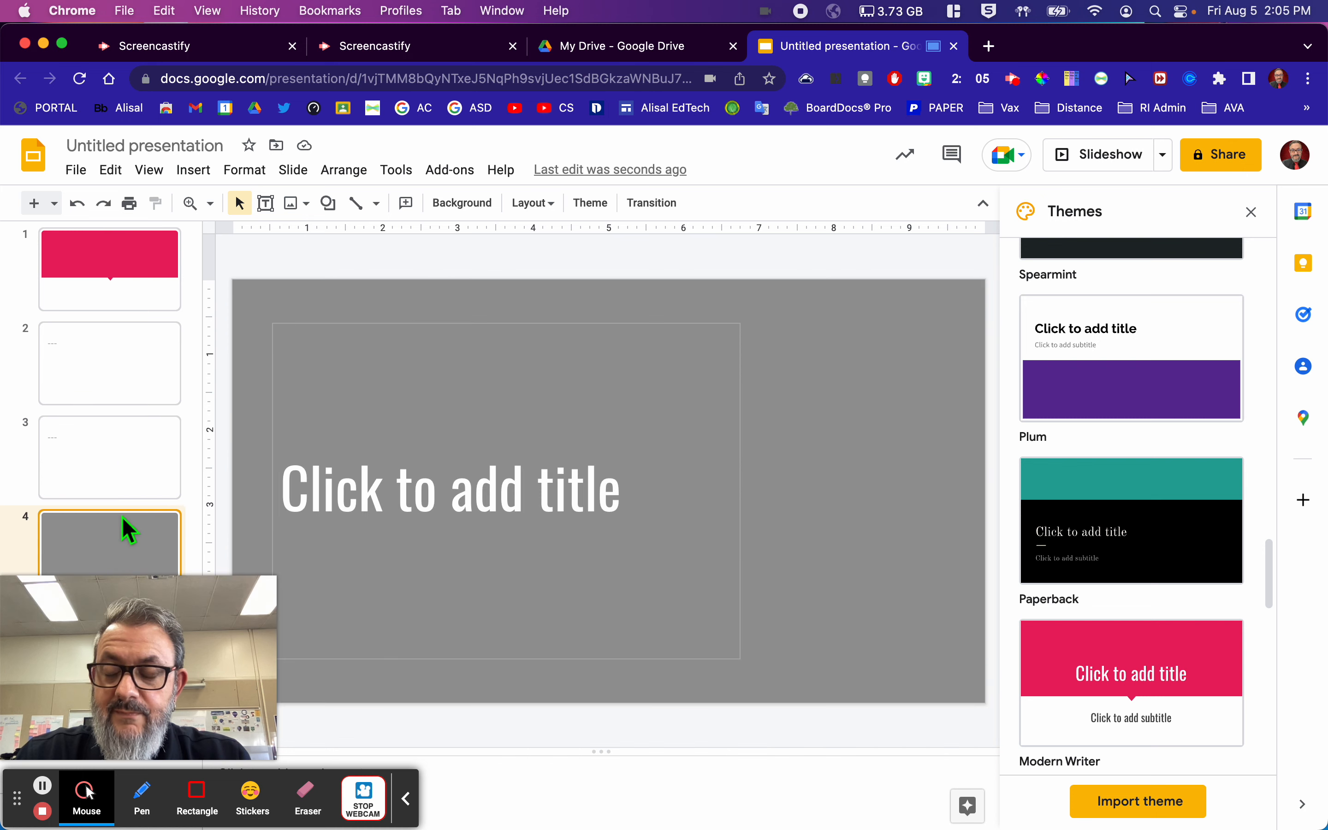
click(126, 467)
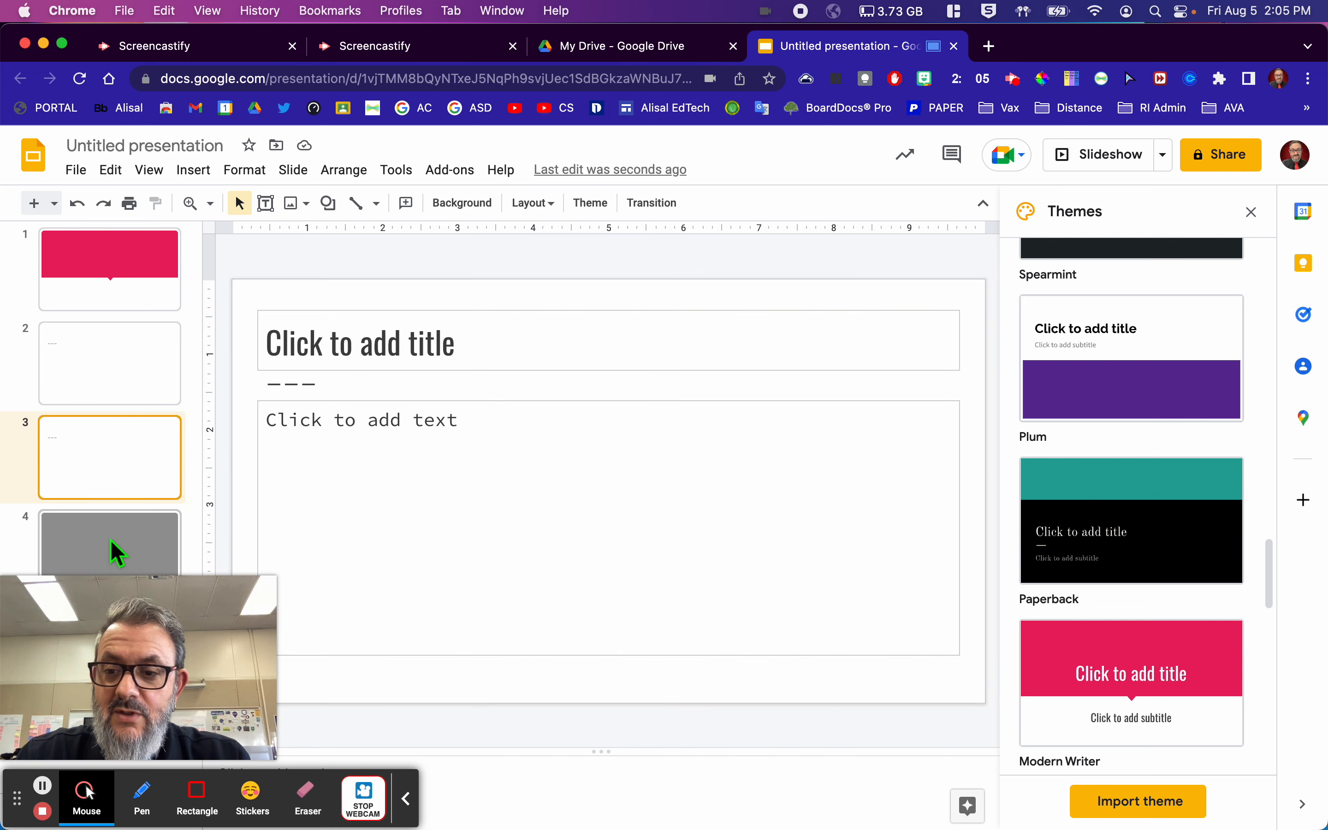
click(118, 552)
click(125, 475)
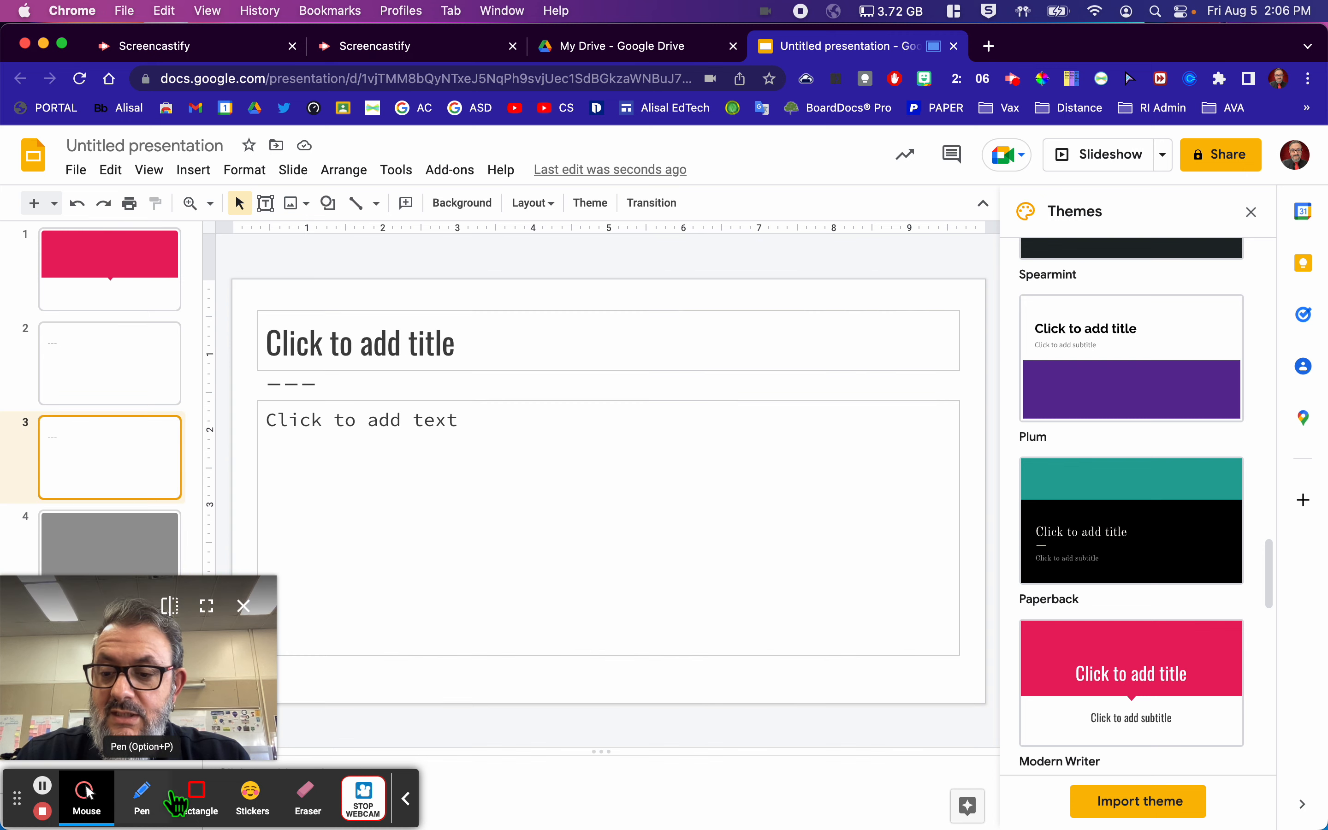
Draw a red pen outline around slide 3's title text and a red line beneath the rest of the title box.
click(142, 798)
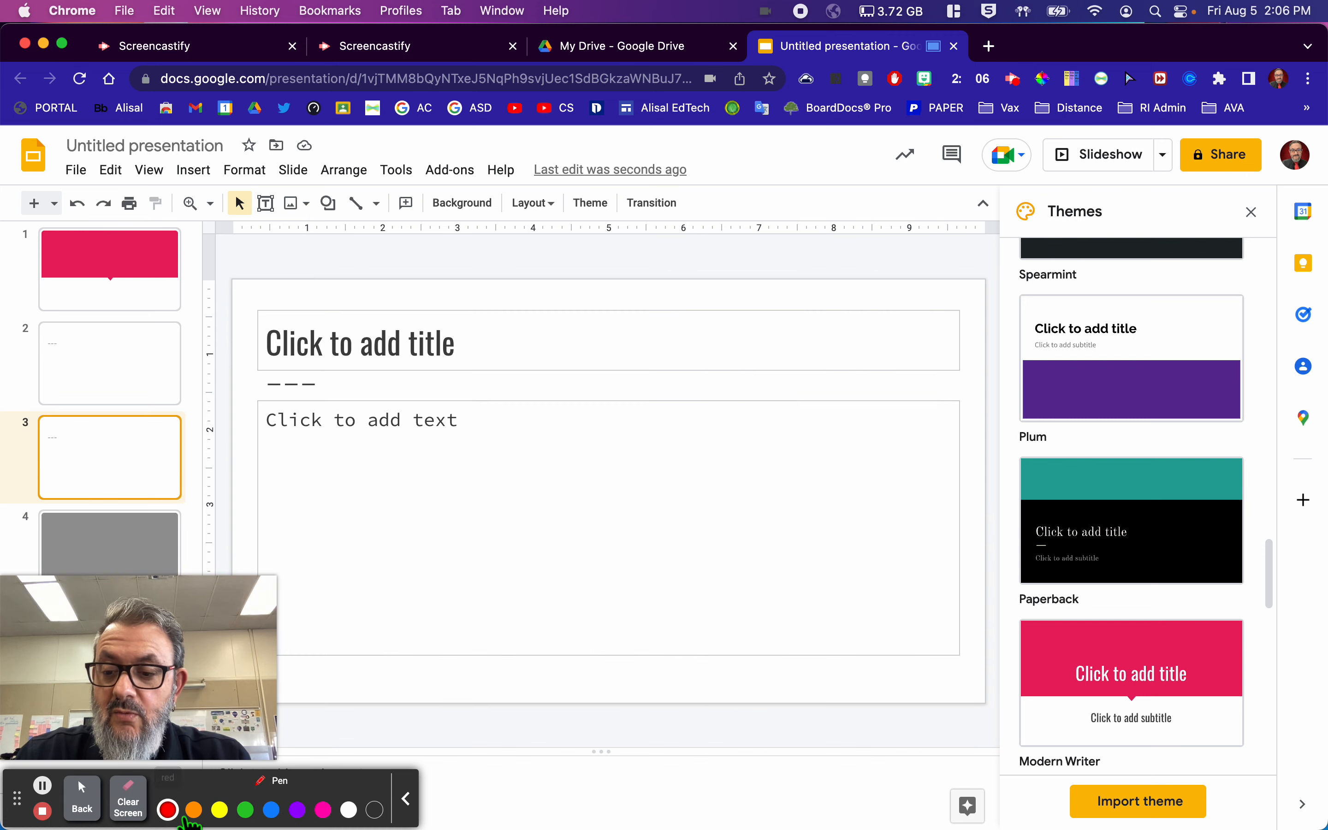
mouse_move(328, 301)
mouse_down()
mouse_move(237, 301)
mouse_move(264, 384)
mouse_move(525, 389)
mouse_move(525, 298)
mouse_move(326, 302)
mouse_up()
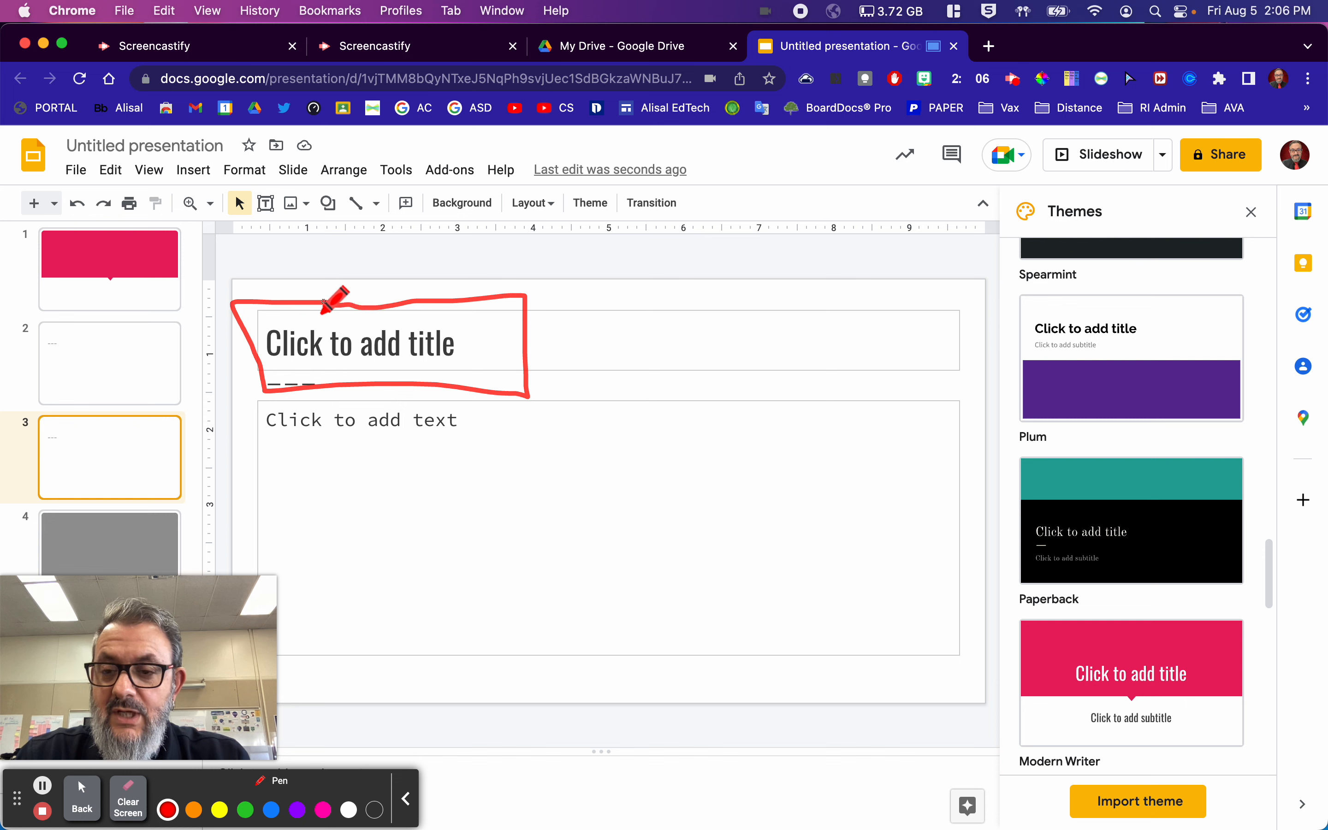
drag(576, 375, 930, 390)
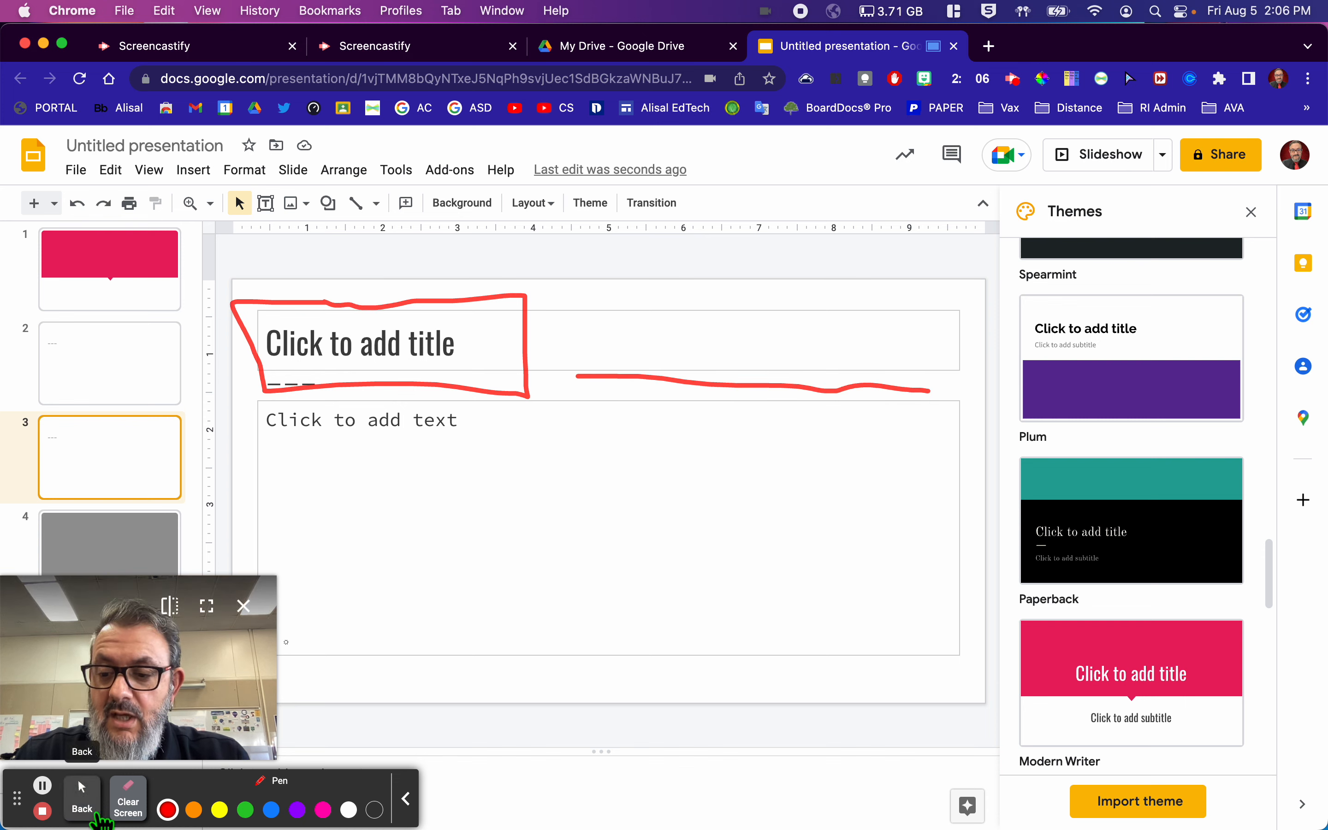
Draw a purple annotation rectangle around the body text placeholder on slide 3.
click(96, 804)
click(196, 793)
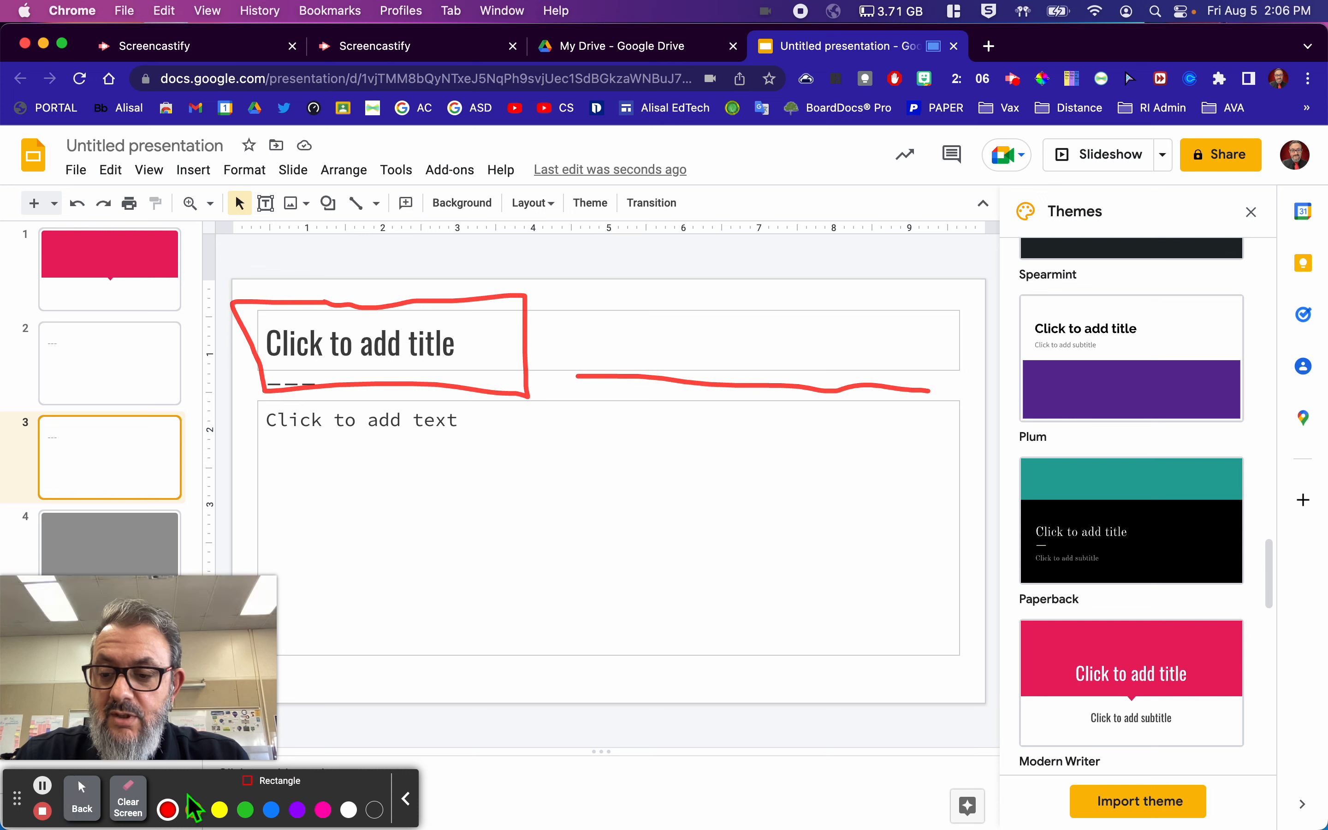
click(297, 810)
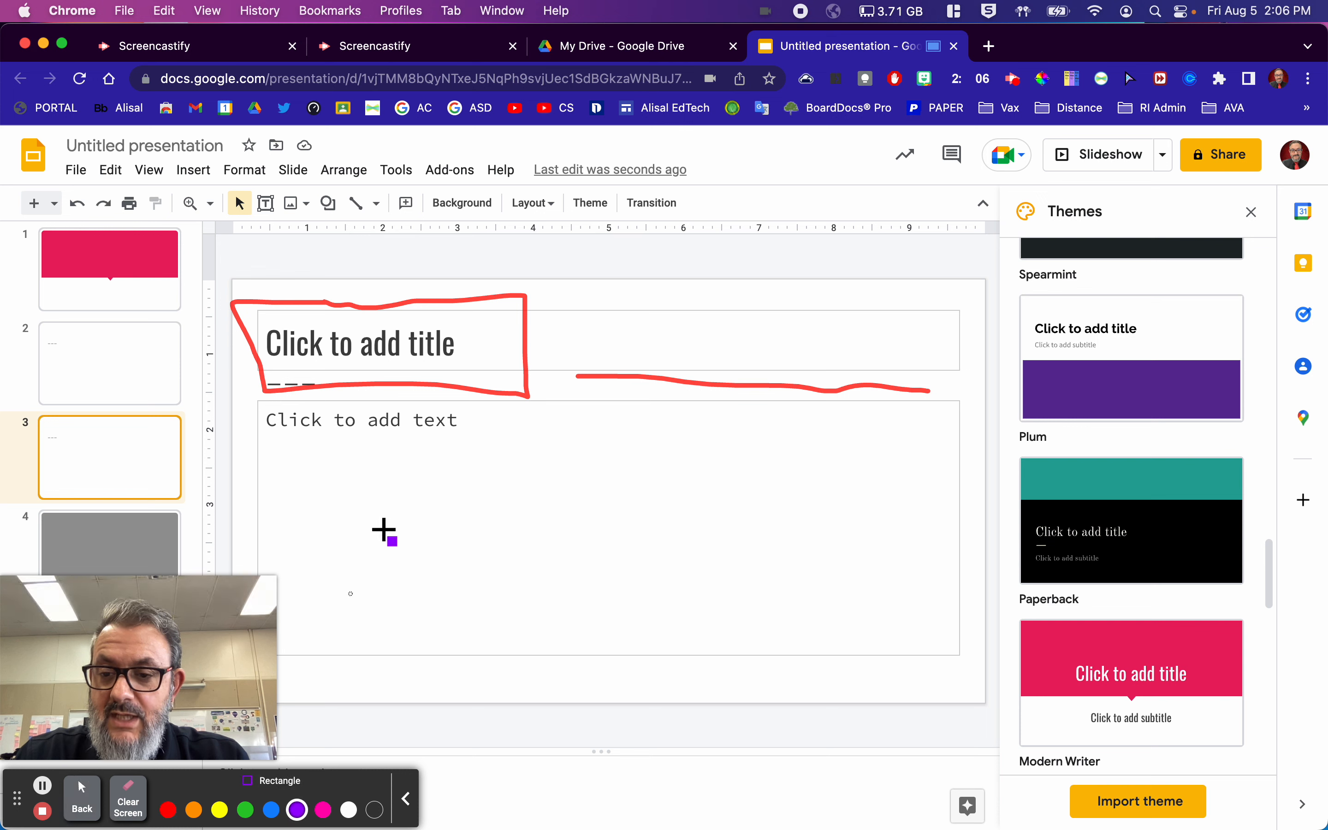
drag(241, 415, 986, 666)
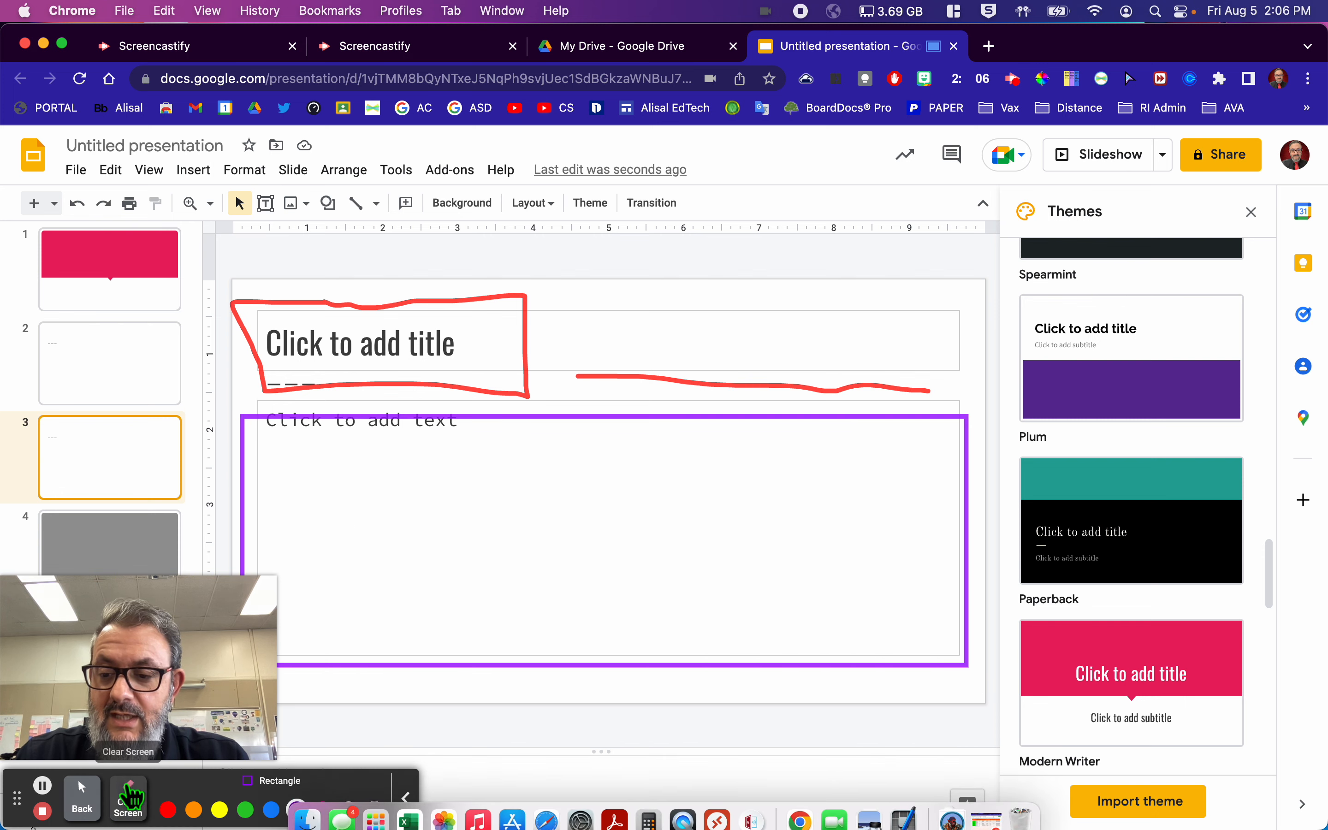
Clear all annotations from the screen to return to the mouse pointer, and close the Themes pane.
click(136, 803)
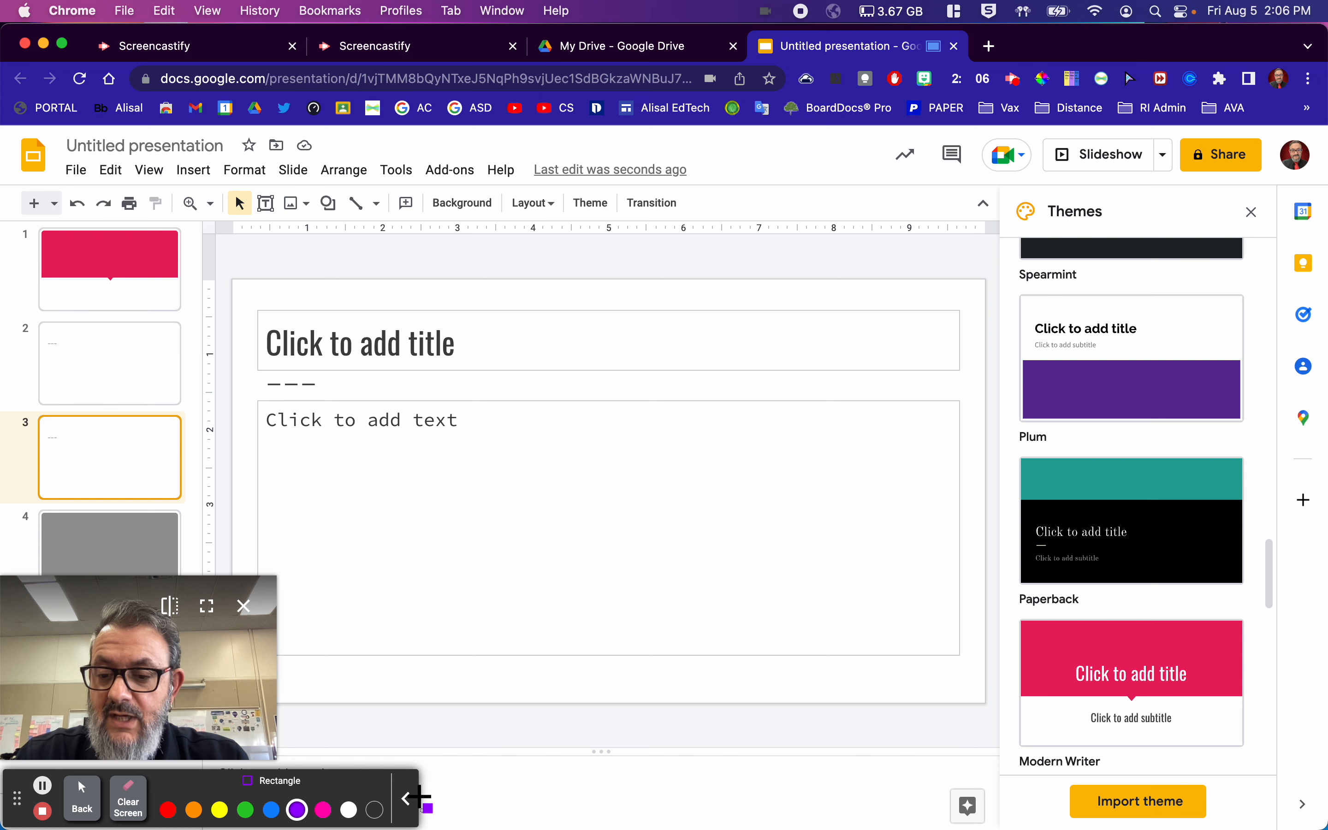
click(406, 799)
click(160, 799)
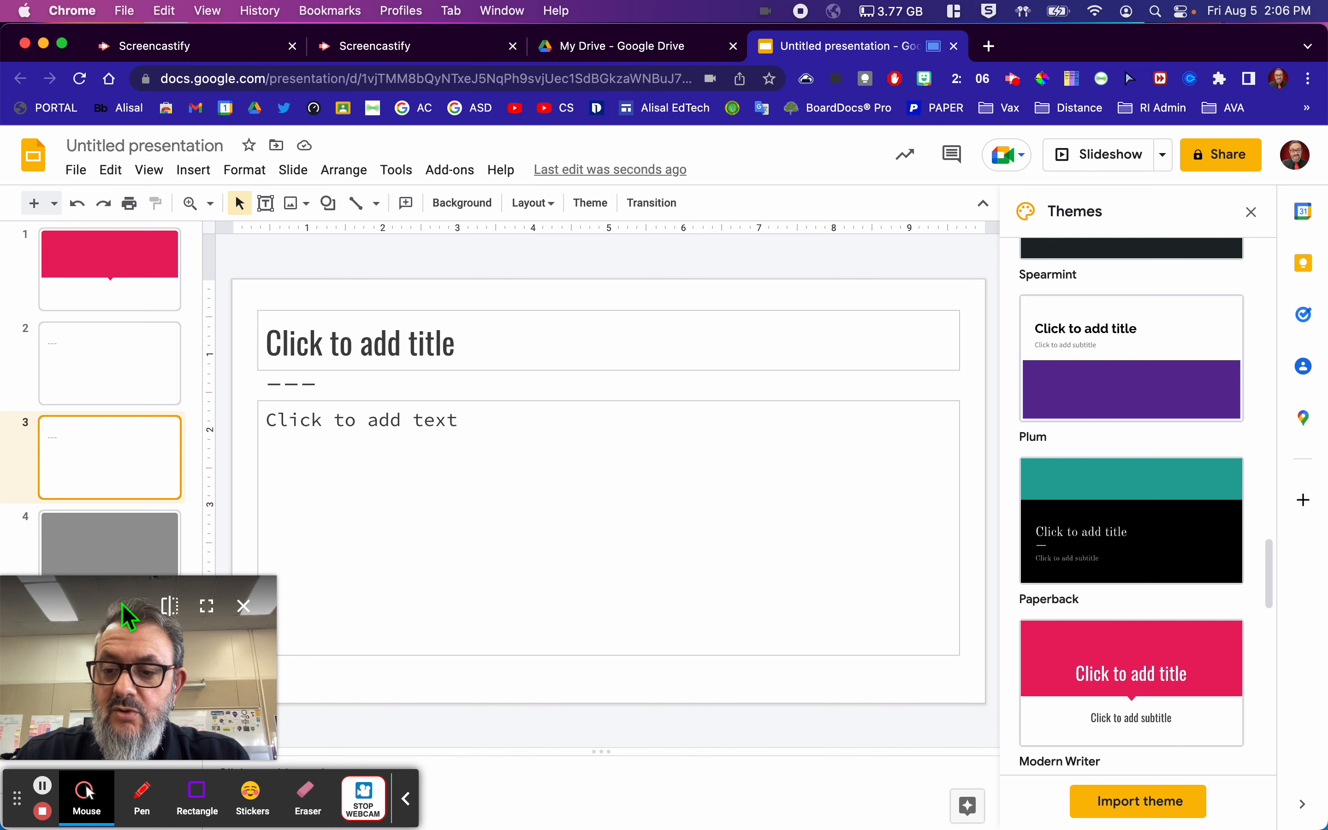
click(1251, 212)
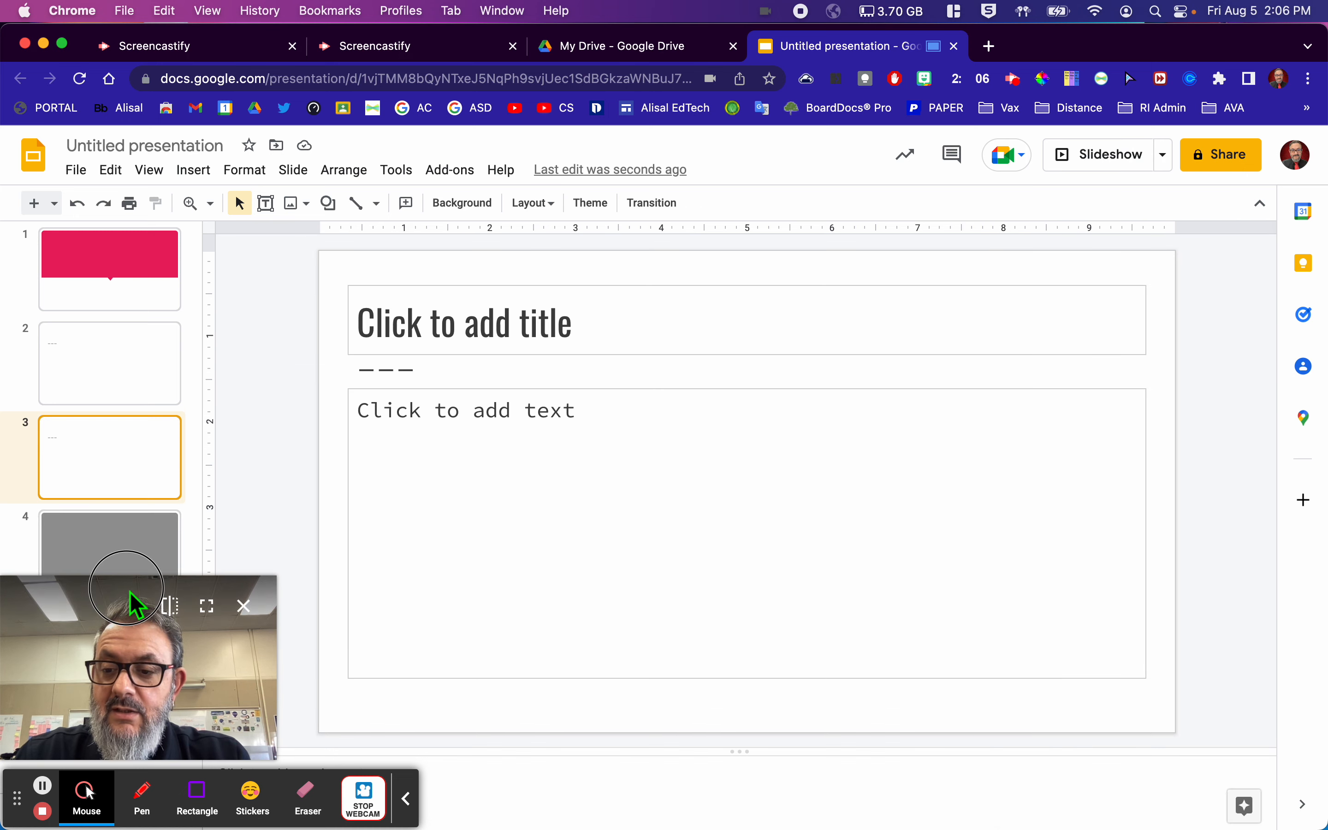
Move the webcam overlay away from the slide thumbnails and delete the text box accidentally dropped on slide 3.
drag(104, 615, 297, 648)
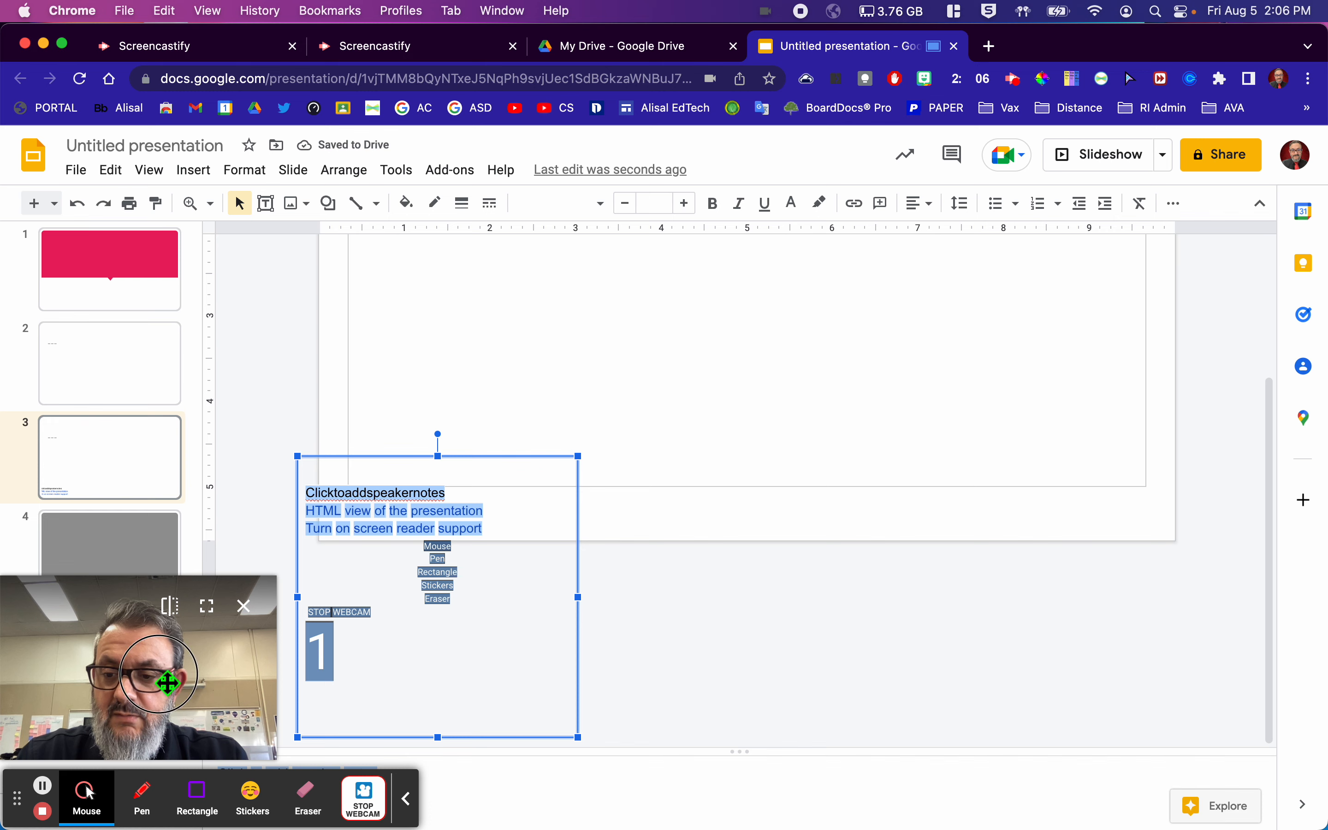
drag(167, 683, 1193, 665)
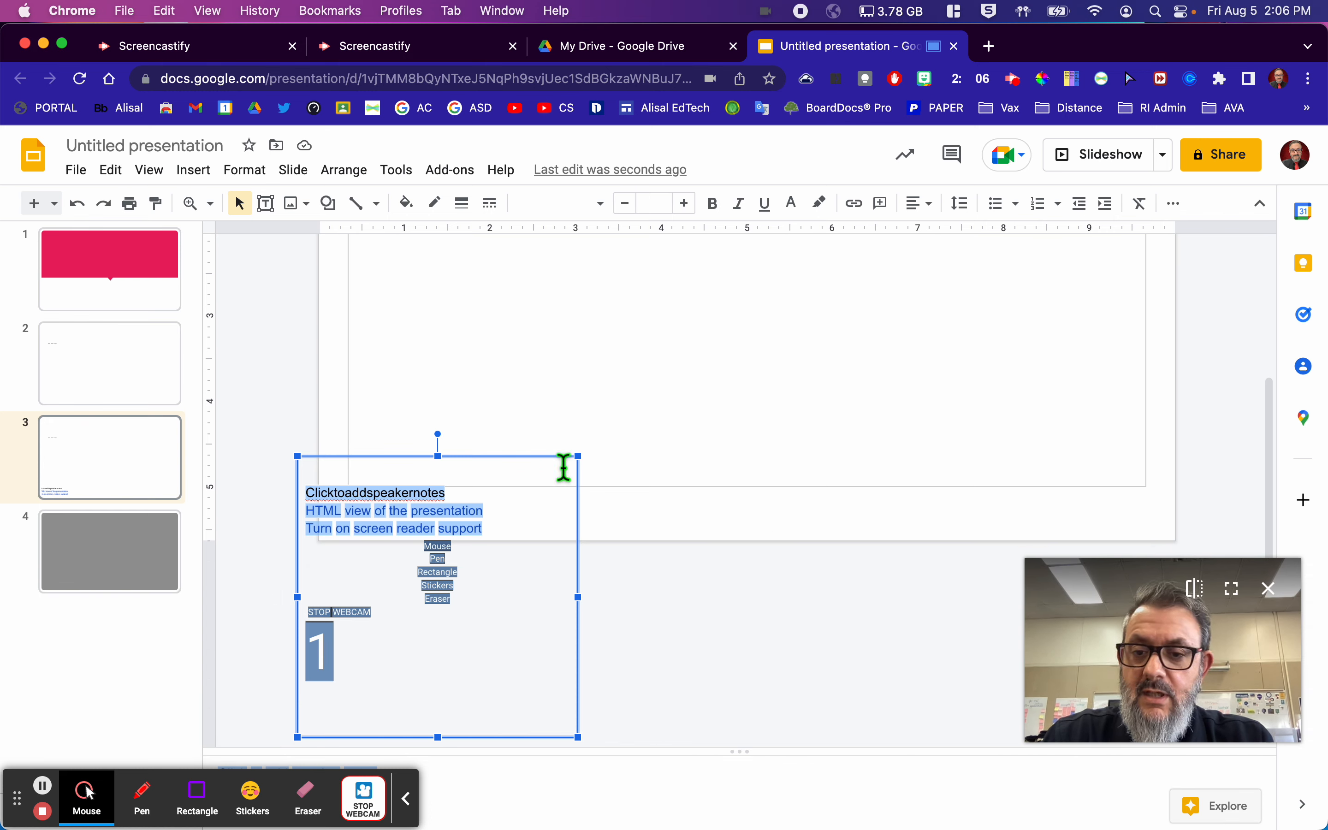
key(BackSpace)
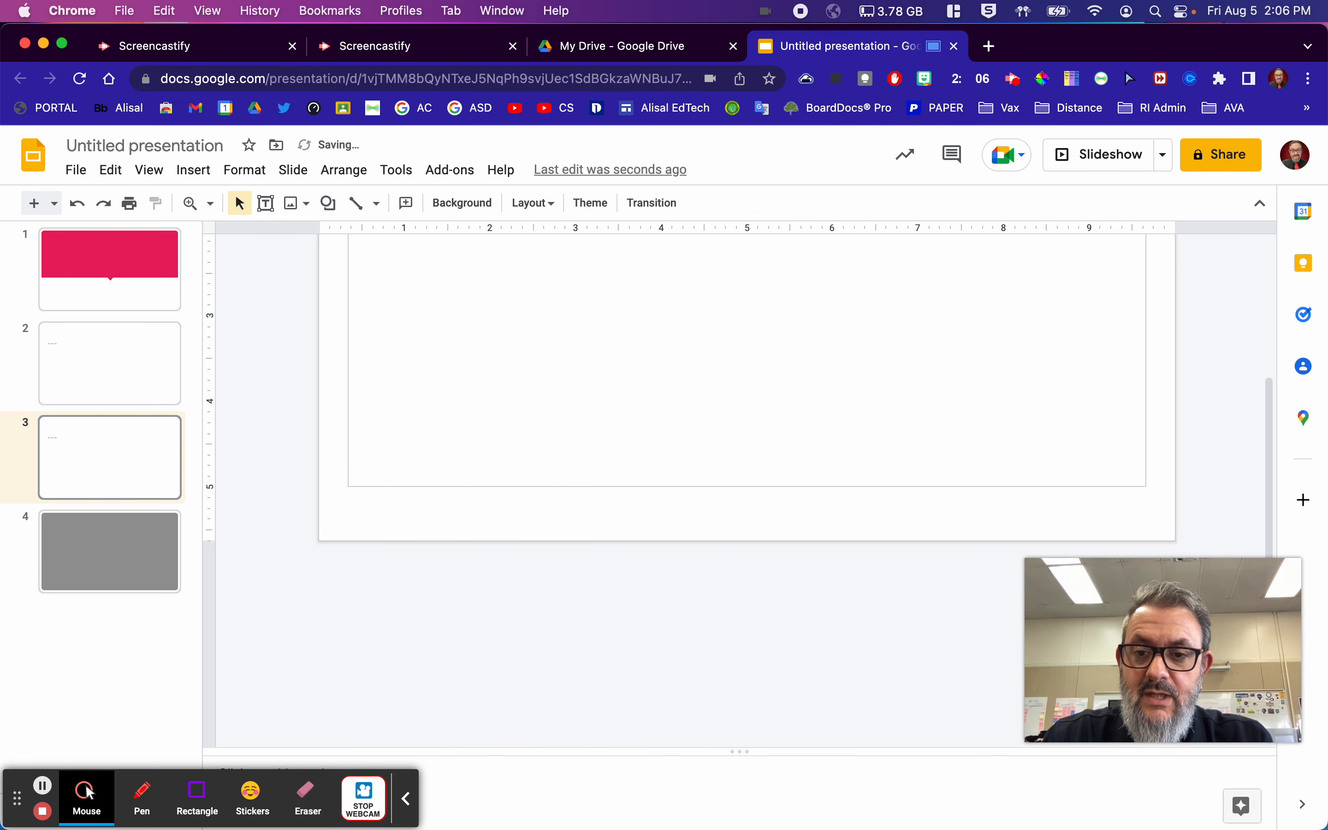
Enter "Title" as the title of slide 3.
scroll(252, 502, down, 3)
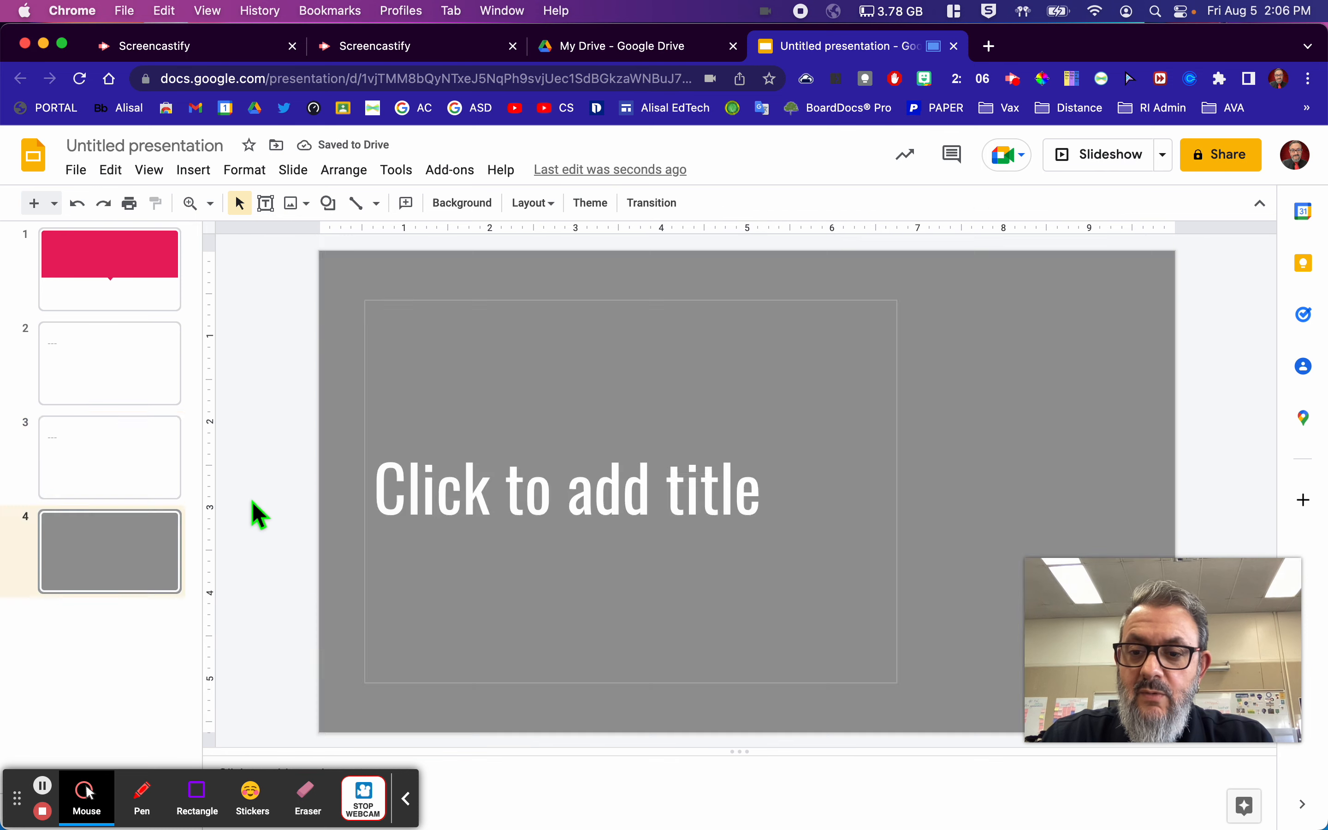
scroll(252, 502, up, 3)
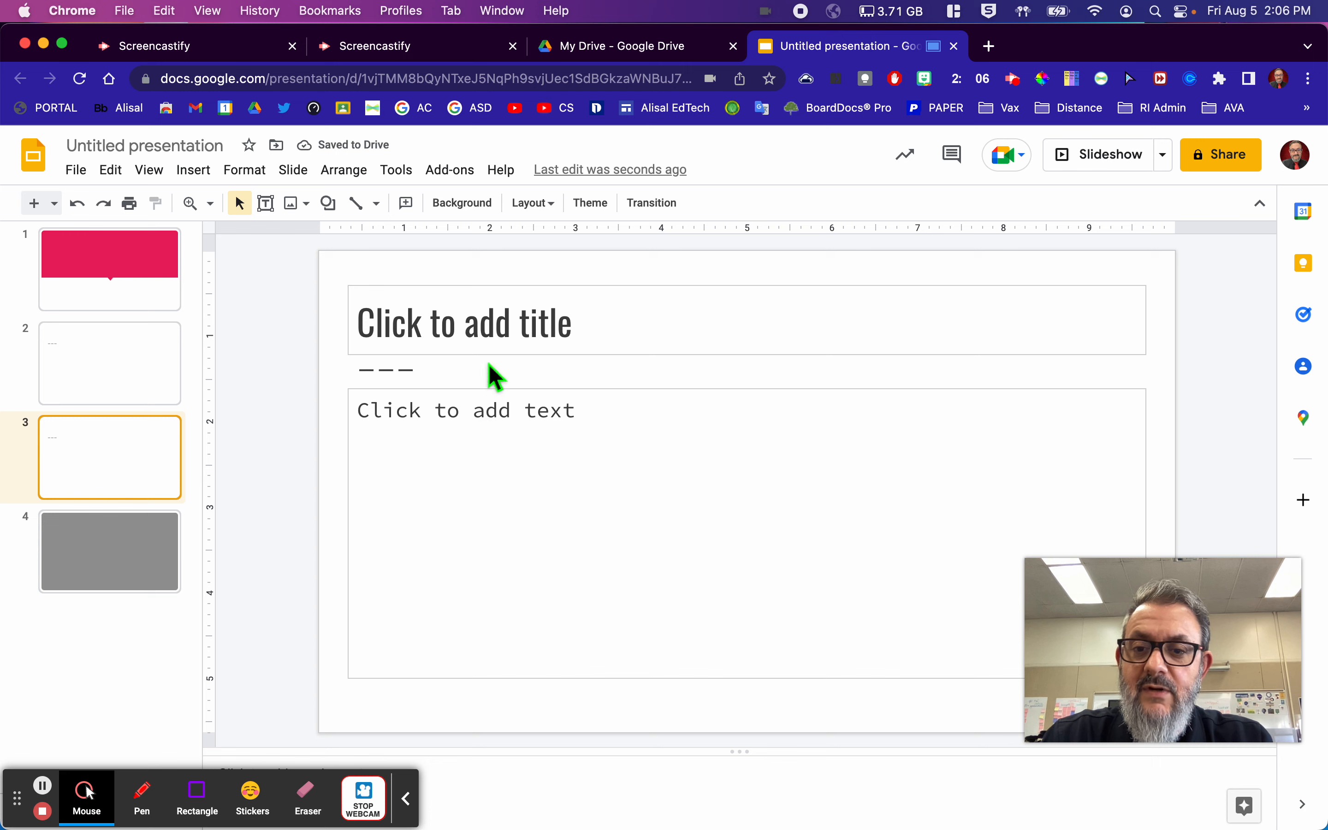
click(491, 330)
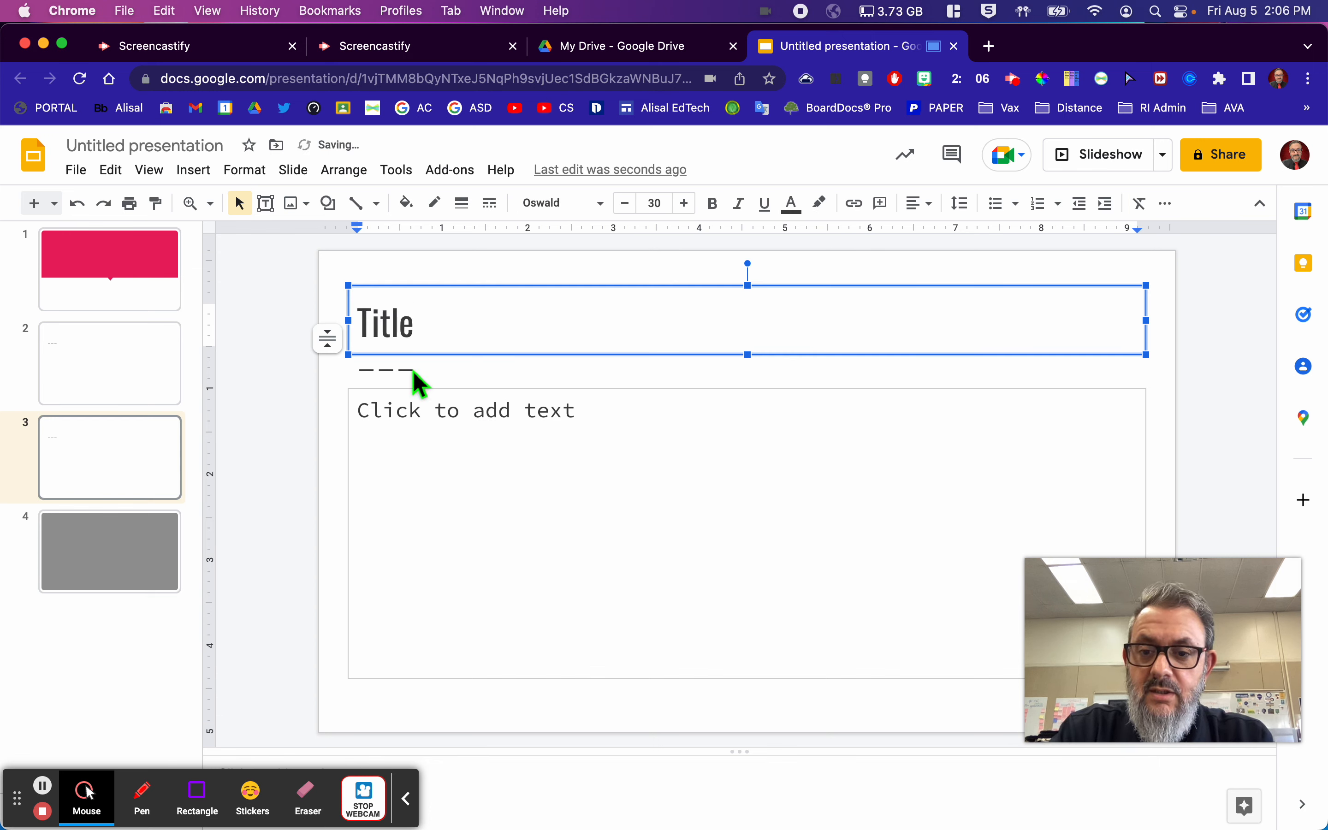
Enter "Blahblah" as slide 3's body text and narrow its text box to about half the original width.
click(397, 428)
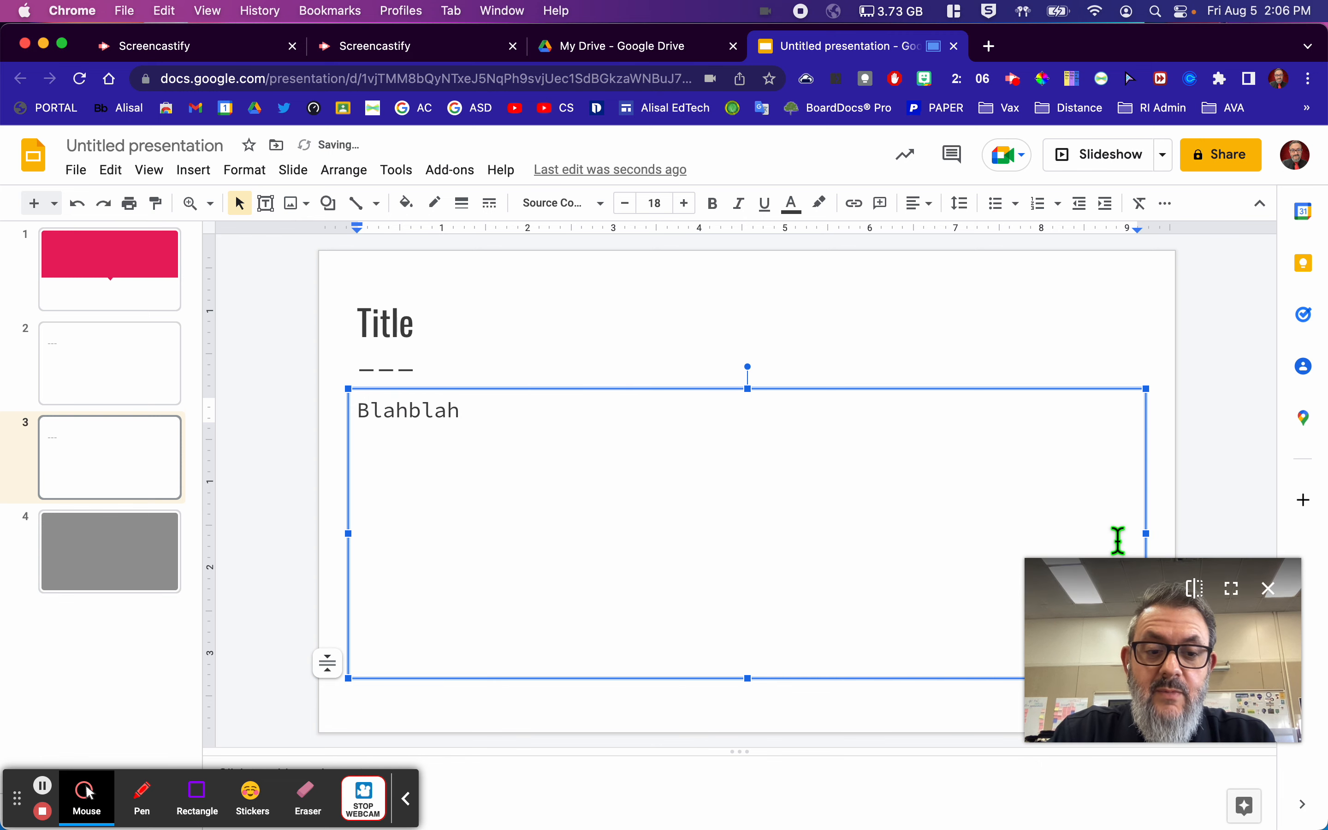
drag(1150, 538, 755, 561)
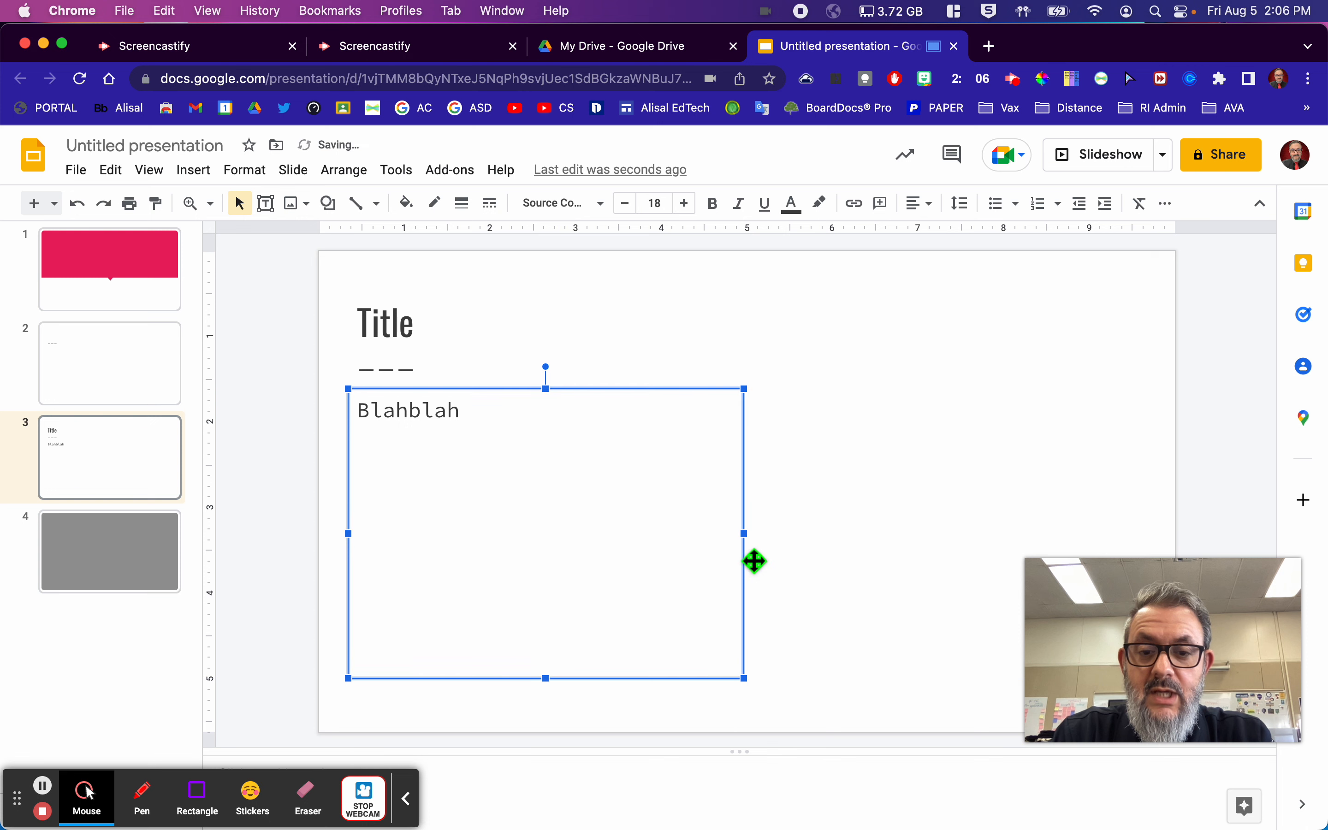
Search the web for "pupies" images to insert on slide 3, moving the webcam overlay clear of the search pane.
click(305, 204)
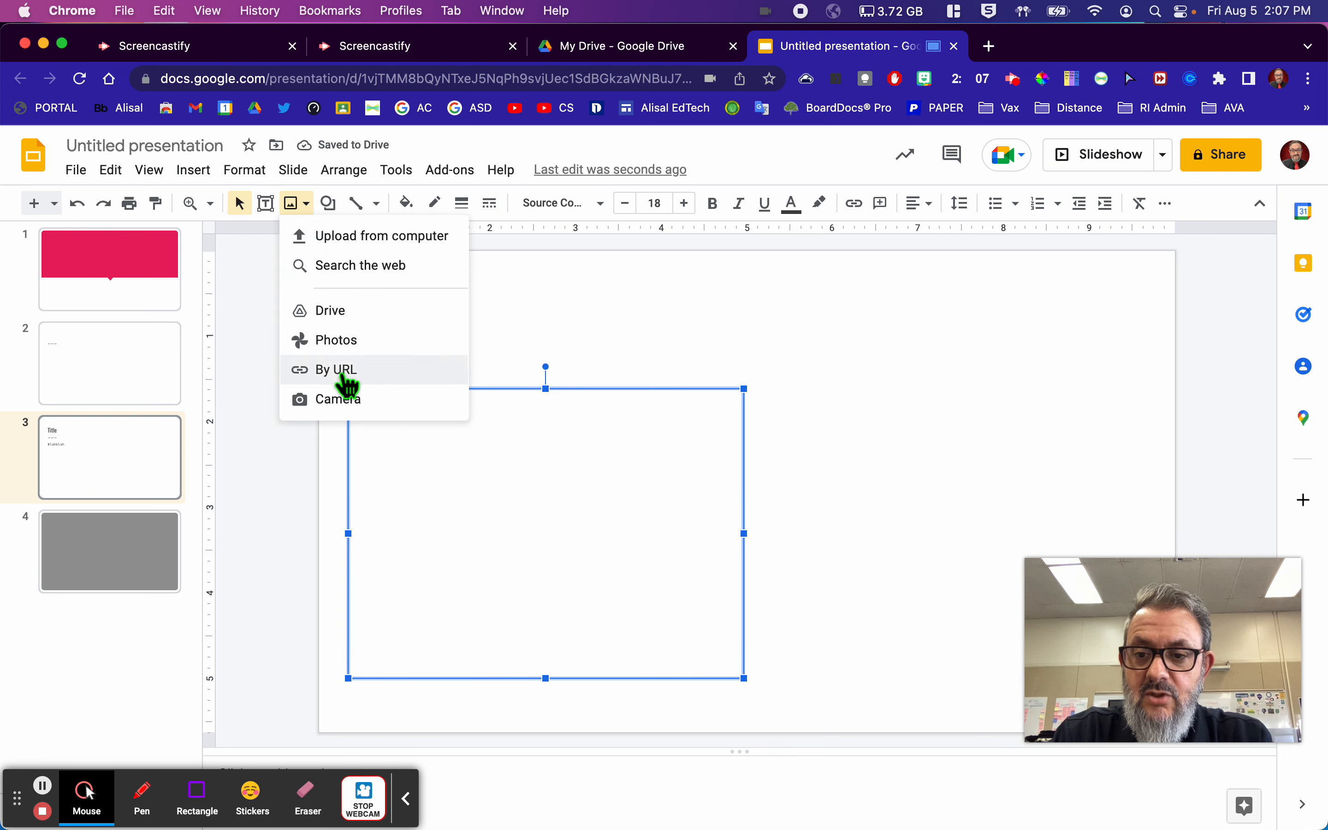
click(344, 266)
drag(1185, 631, 823, 697)
click(1083, 219)
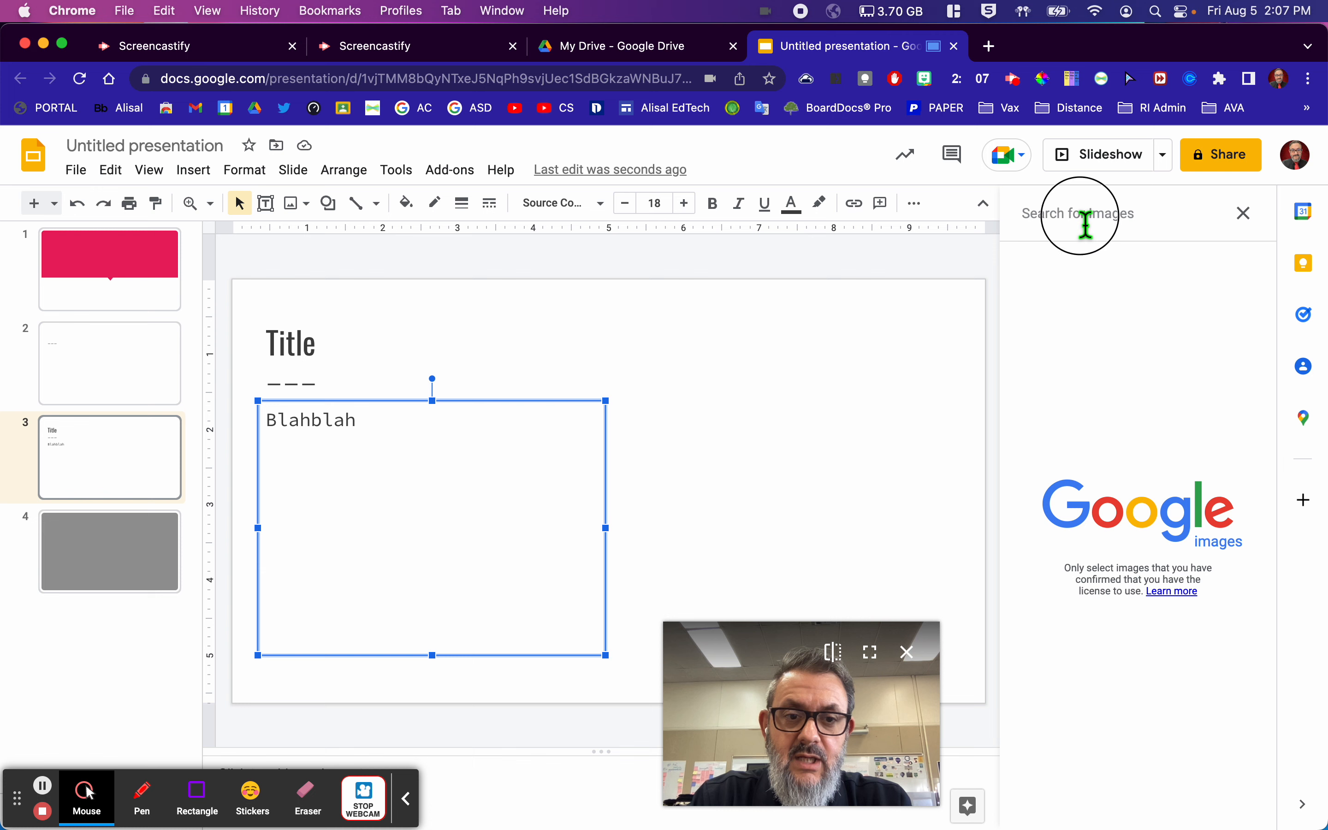
text(pupies)
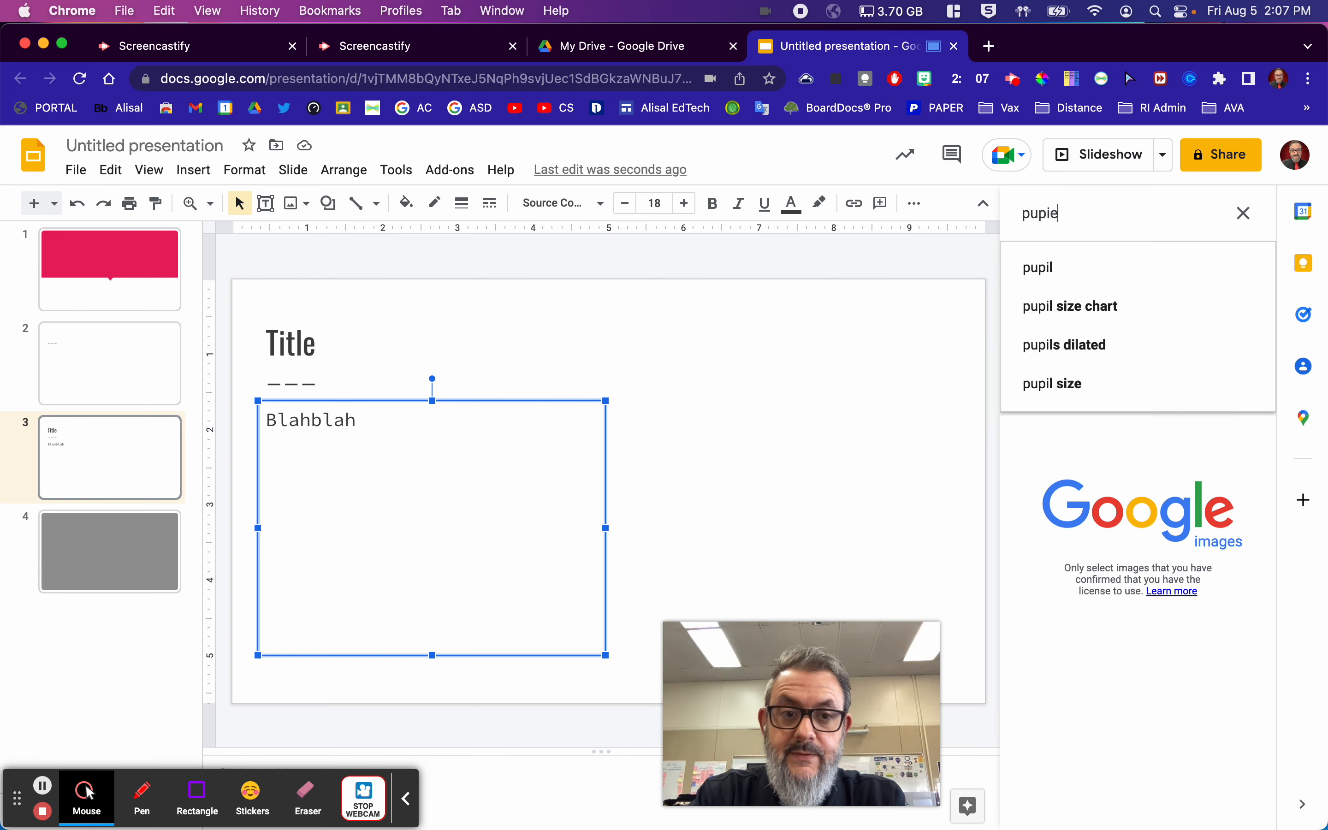
key(Return)
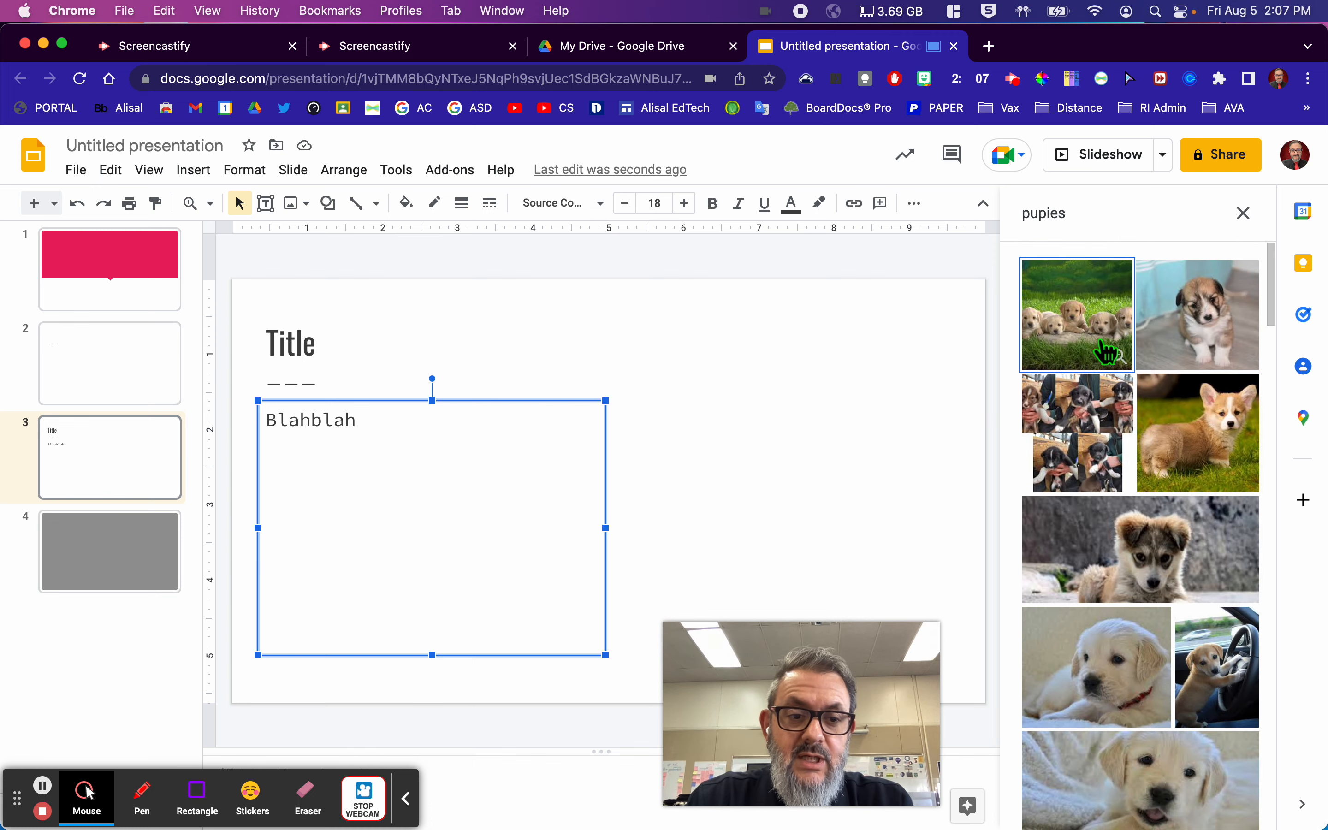
Insert the standing corgi puppy picture from the search results on slide 3 and move the webcam overlay off it.
drag(1239, 436, 774, 435)
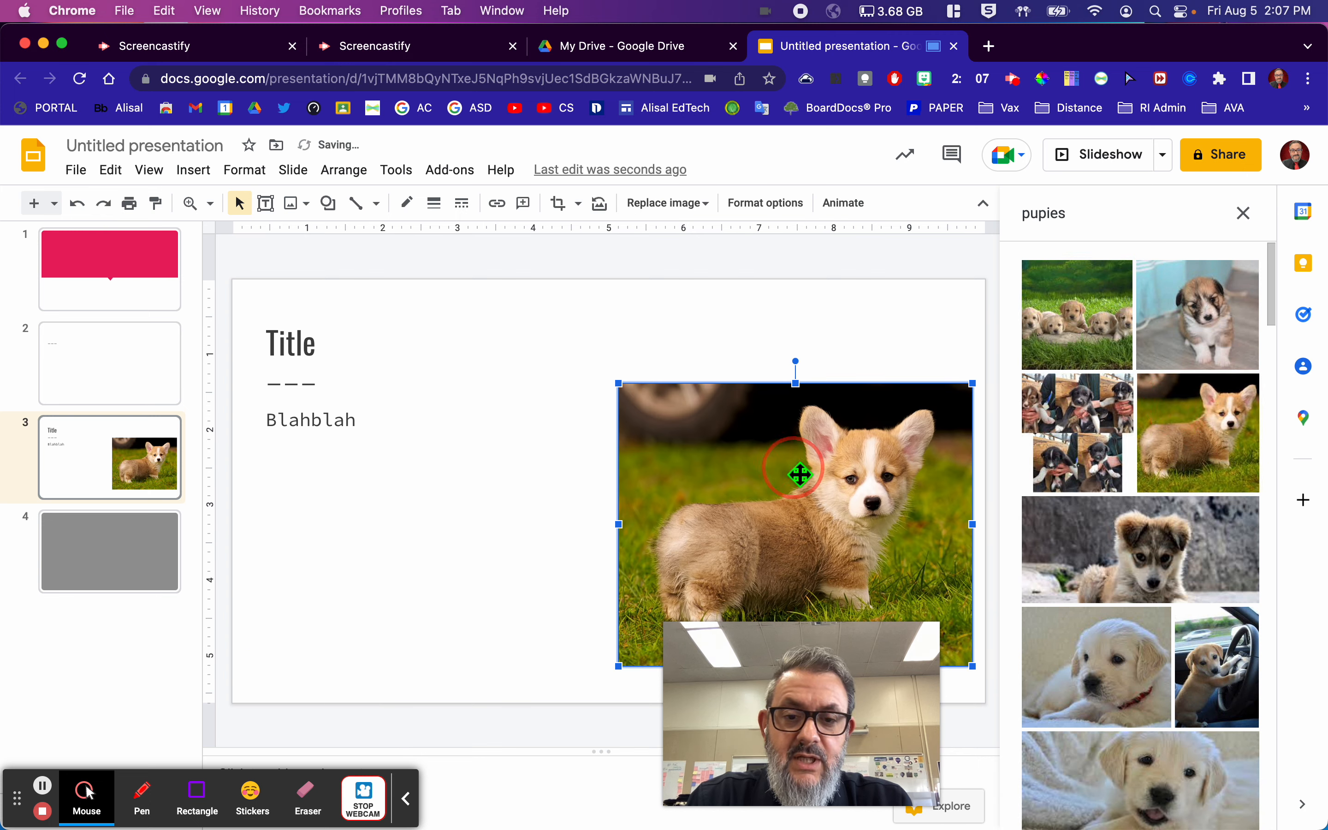
drag(825, 726, 1122, 696)
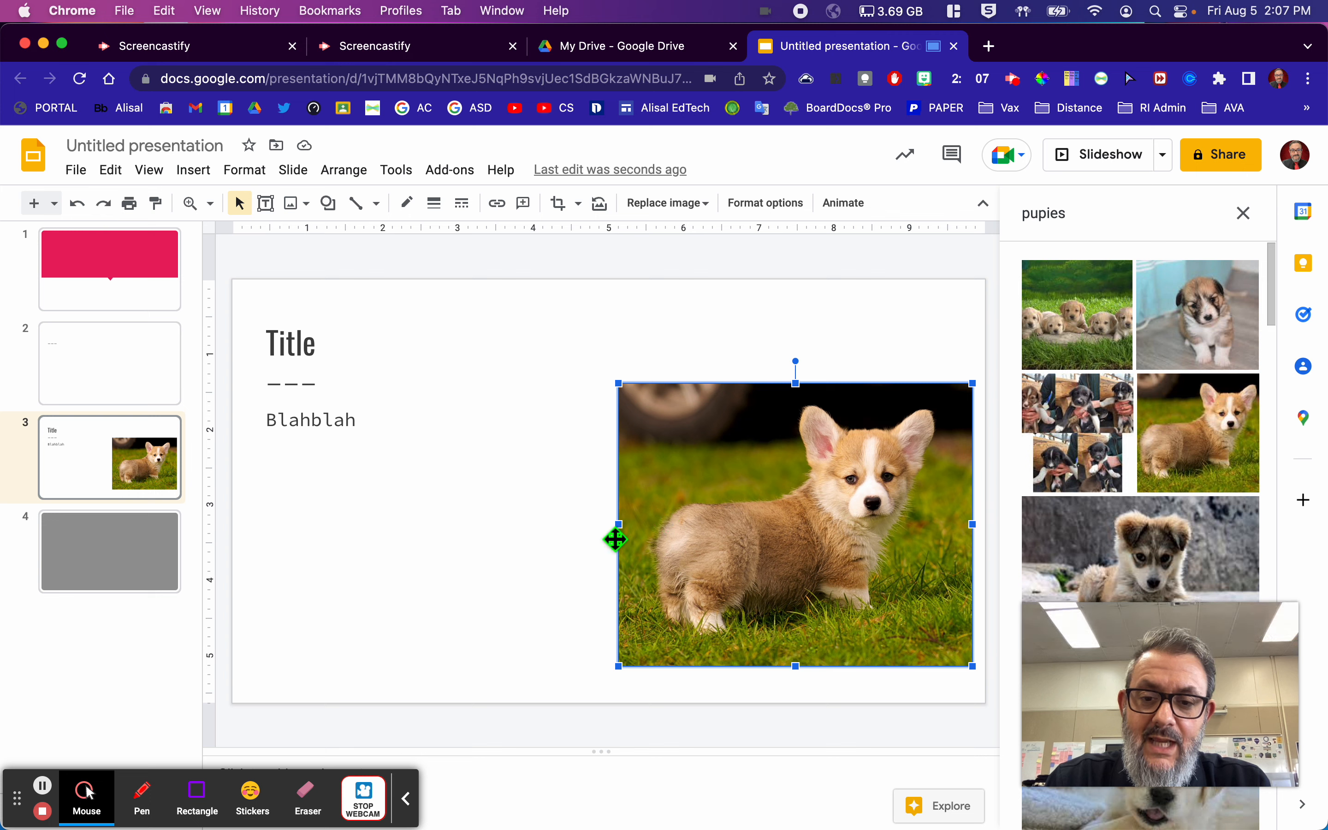
Try squeezing the corgi picture's width and then its height, undoing each distortion.
drag(624, 534, 802, 535)
key(super+z)
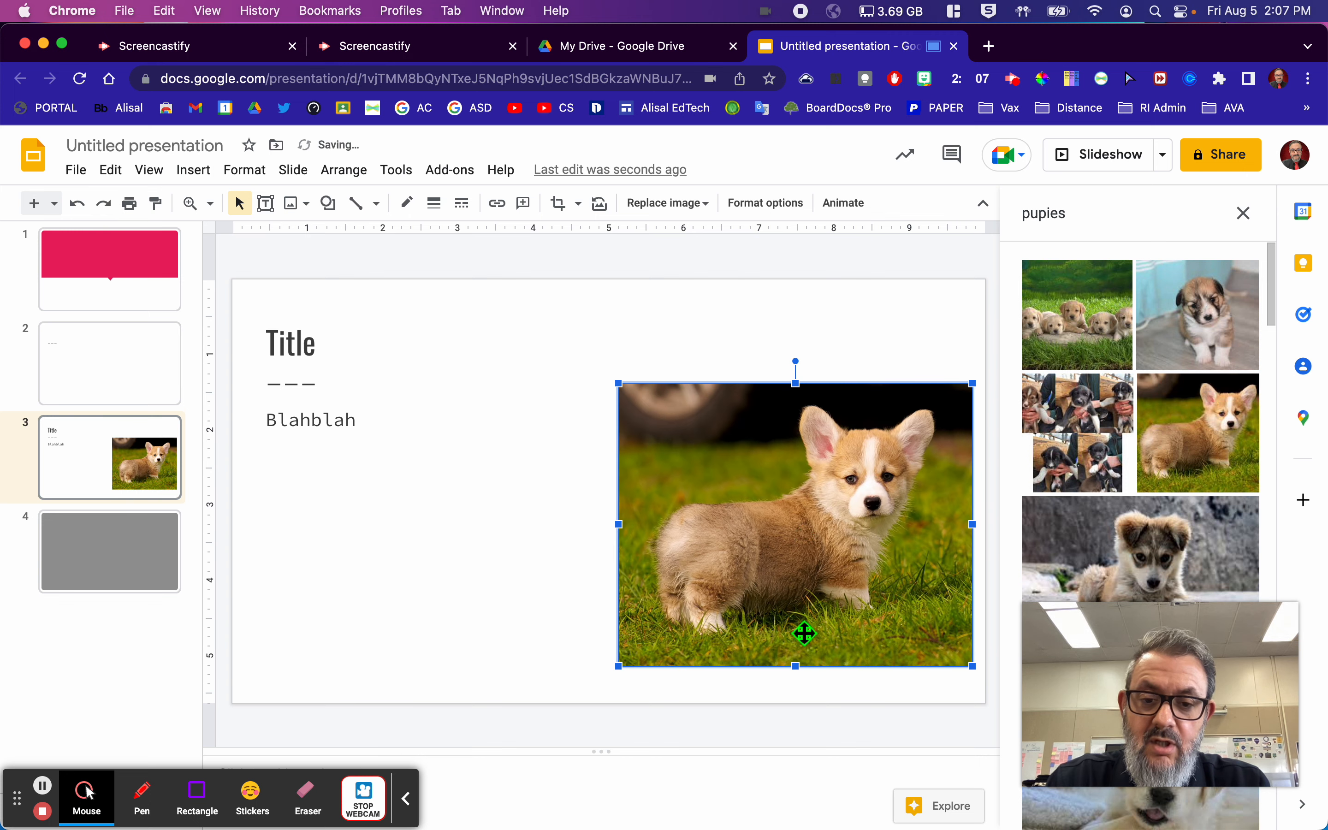
drag(804, 680, 805, 549)
key(super+z)
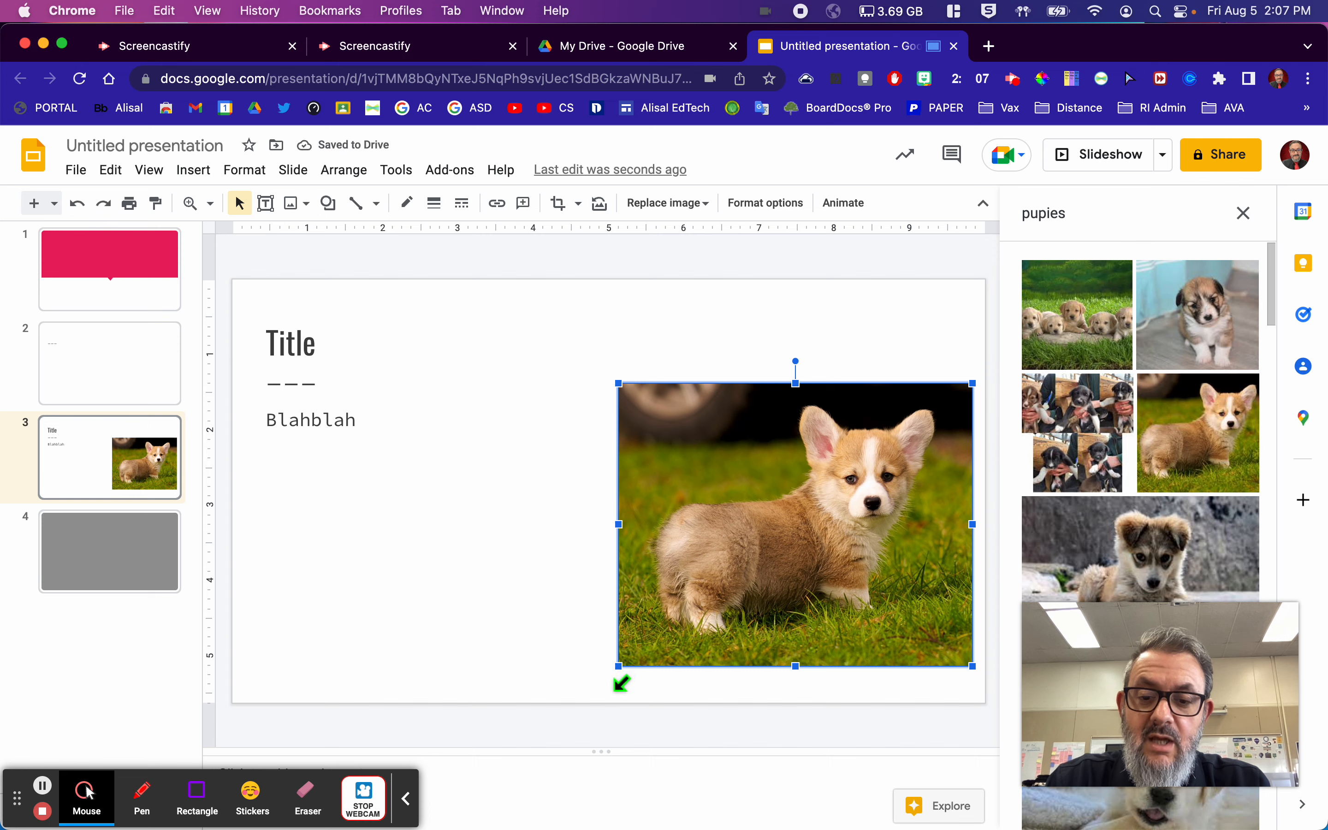
Shrink the corgi picture proportionally to about two-thirds size and align its top edge with the widened "Blahblah" text box.
drag(620, 681, 737, 574)
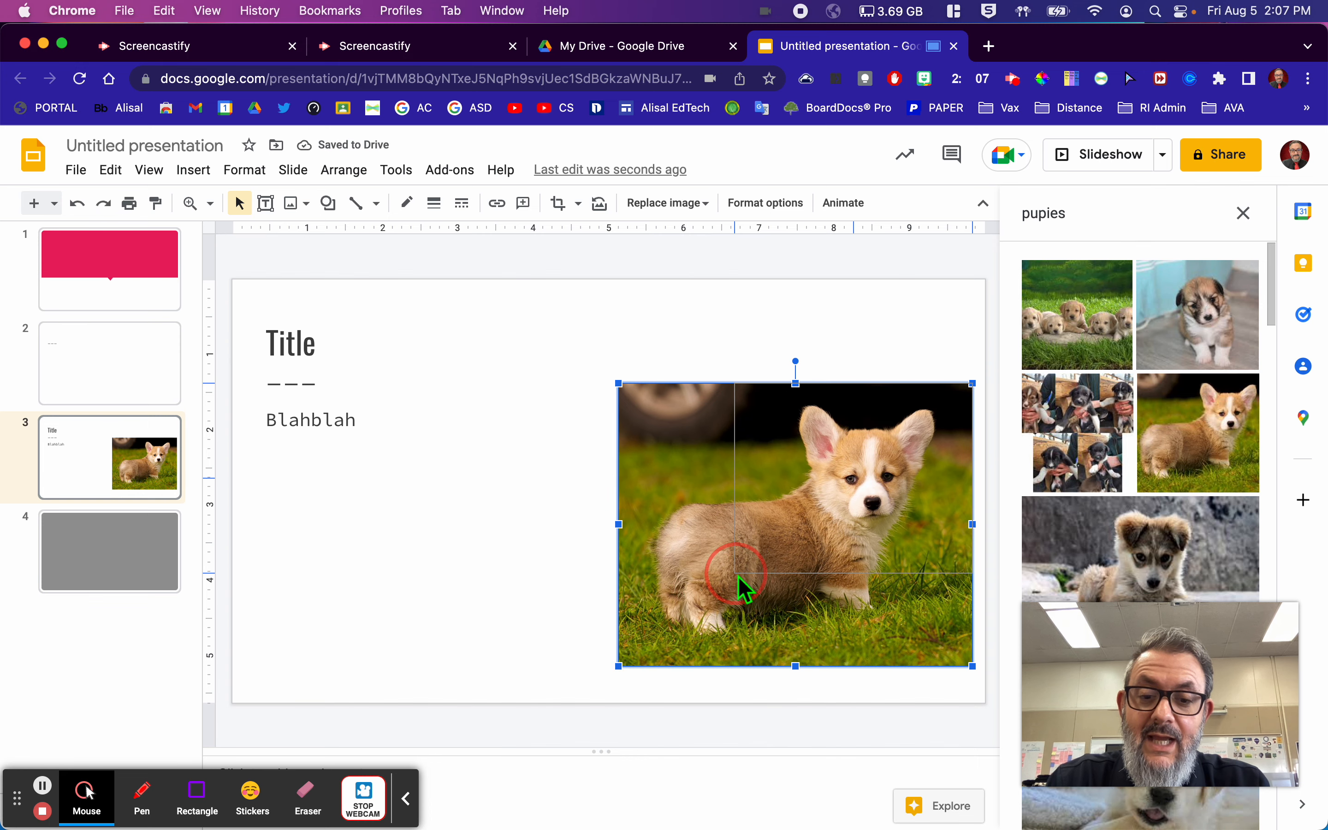
click(485, 522)
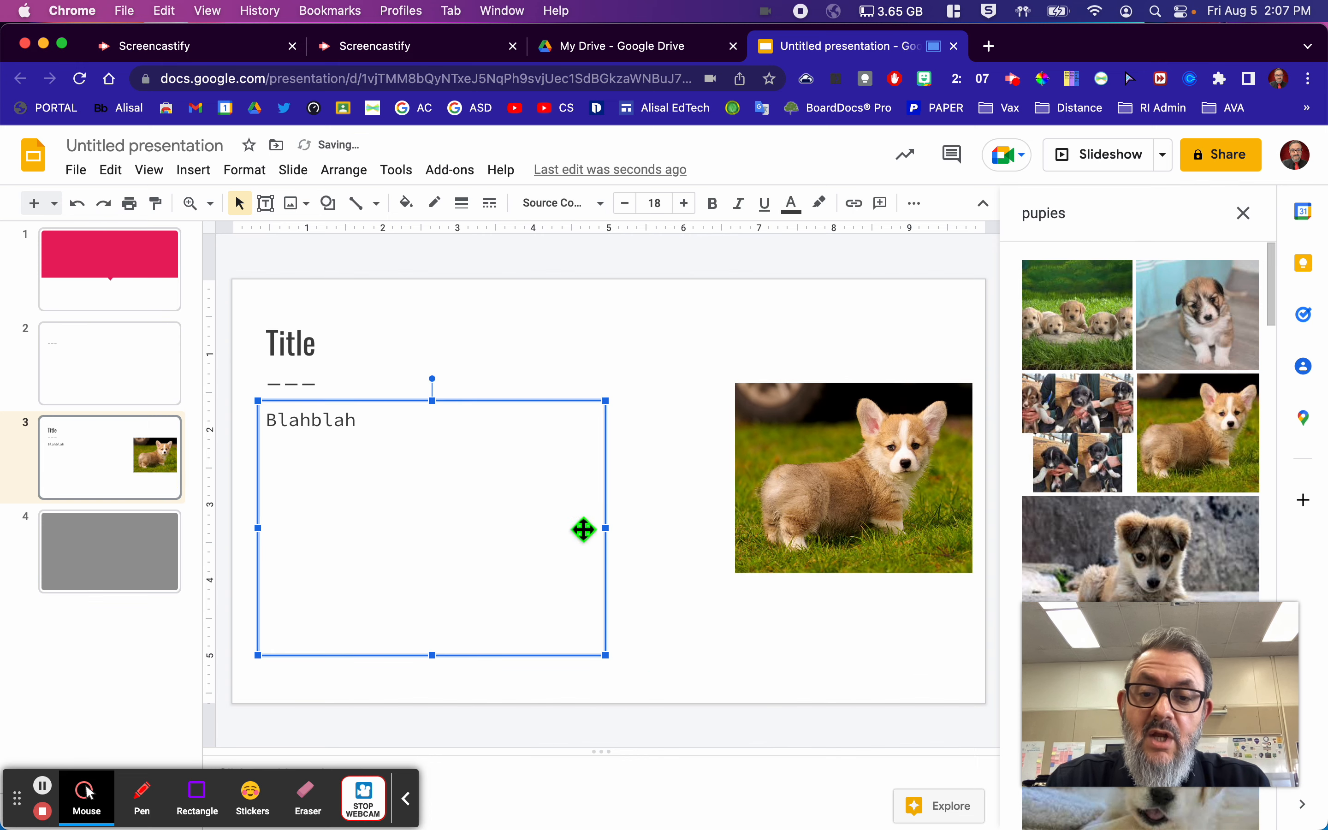
drag(620, 533, 709, 513)
drag(797, 490, 790, 507)
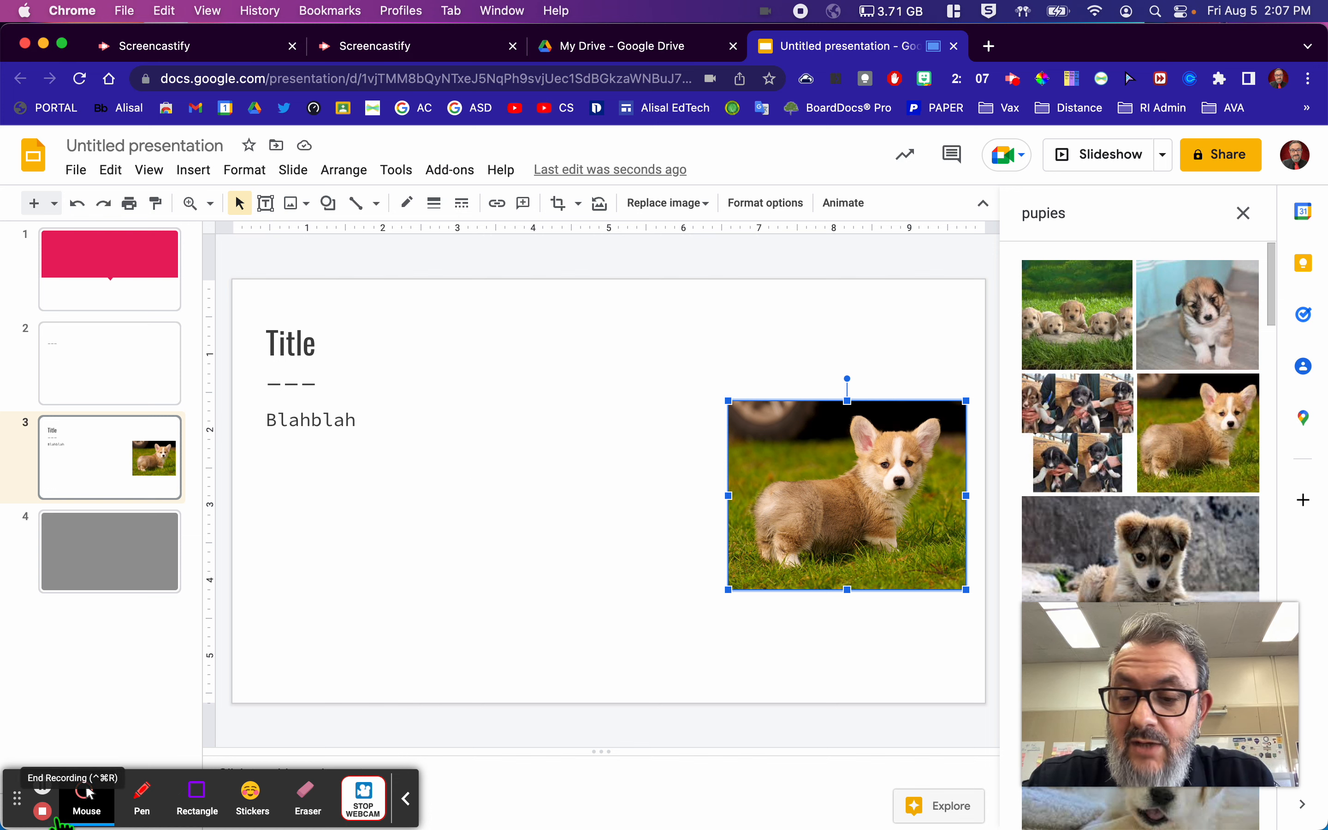
Collapse and re-expand the Screencastify annotation toolbar, and stop the tab recording.
click(406, 799)
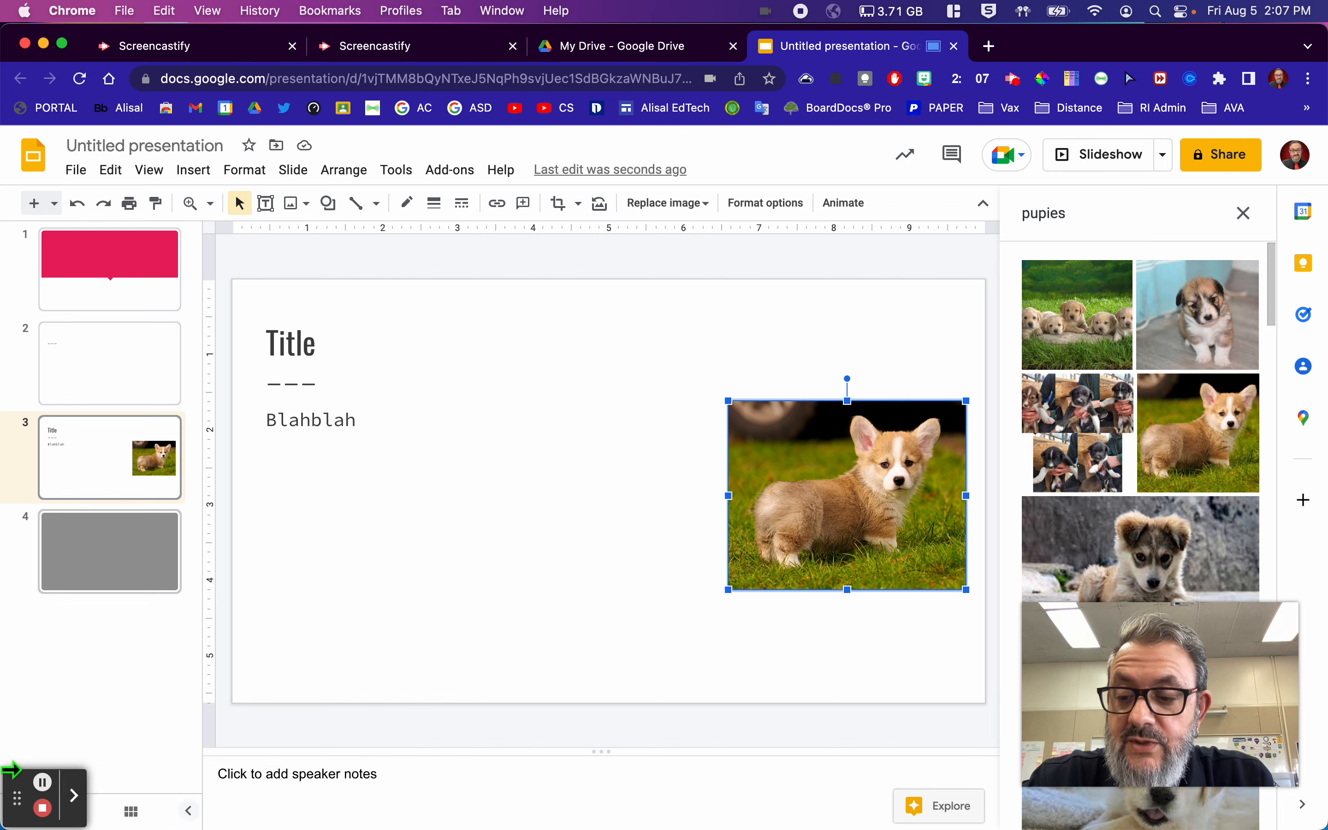
click(73, 795)
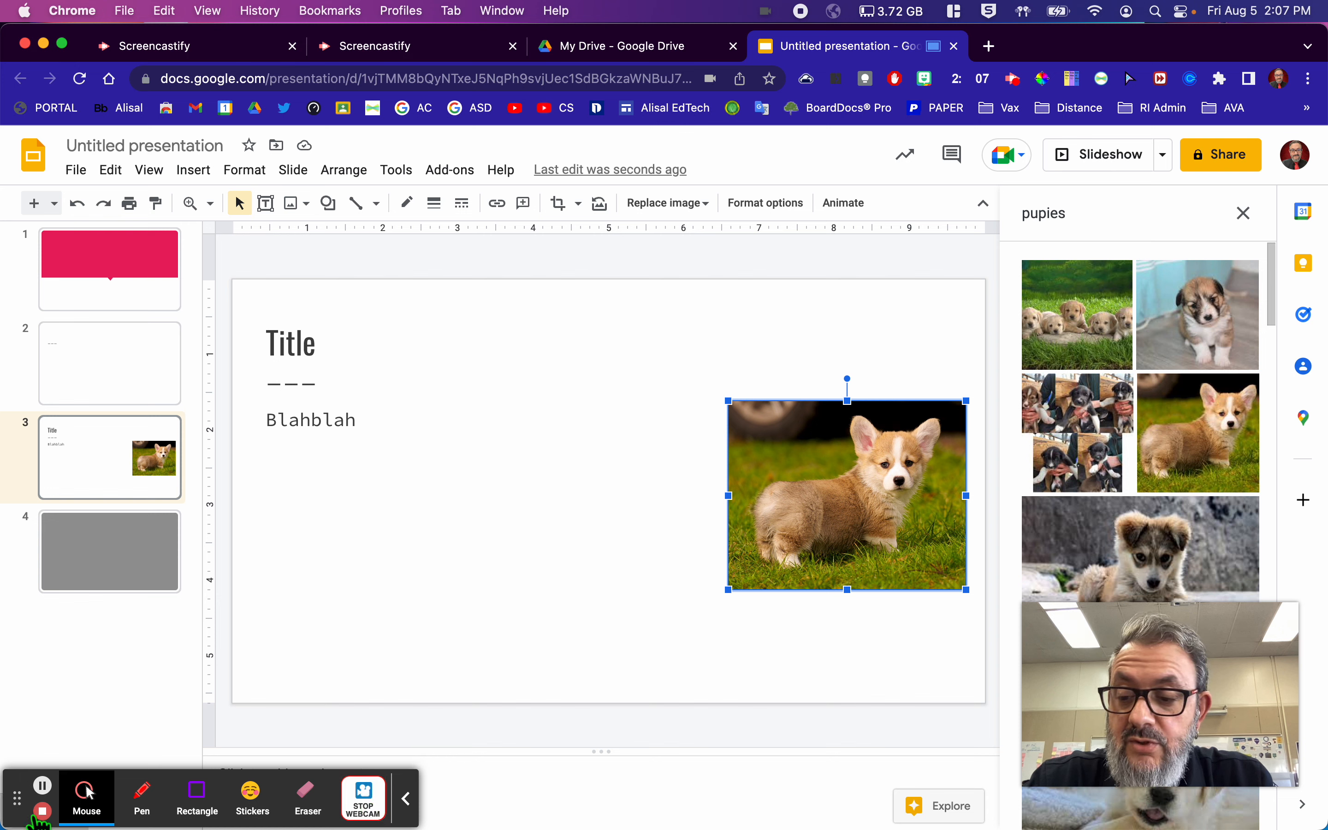
click(1011, 80)
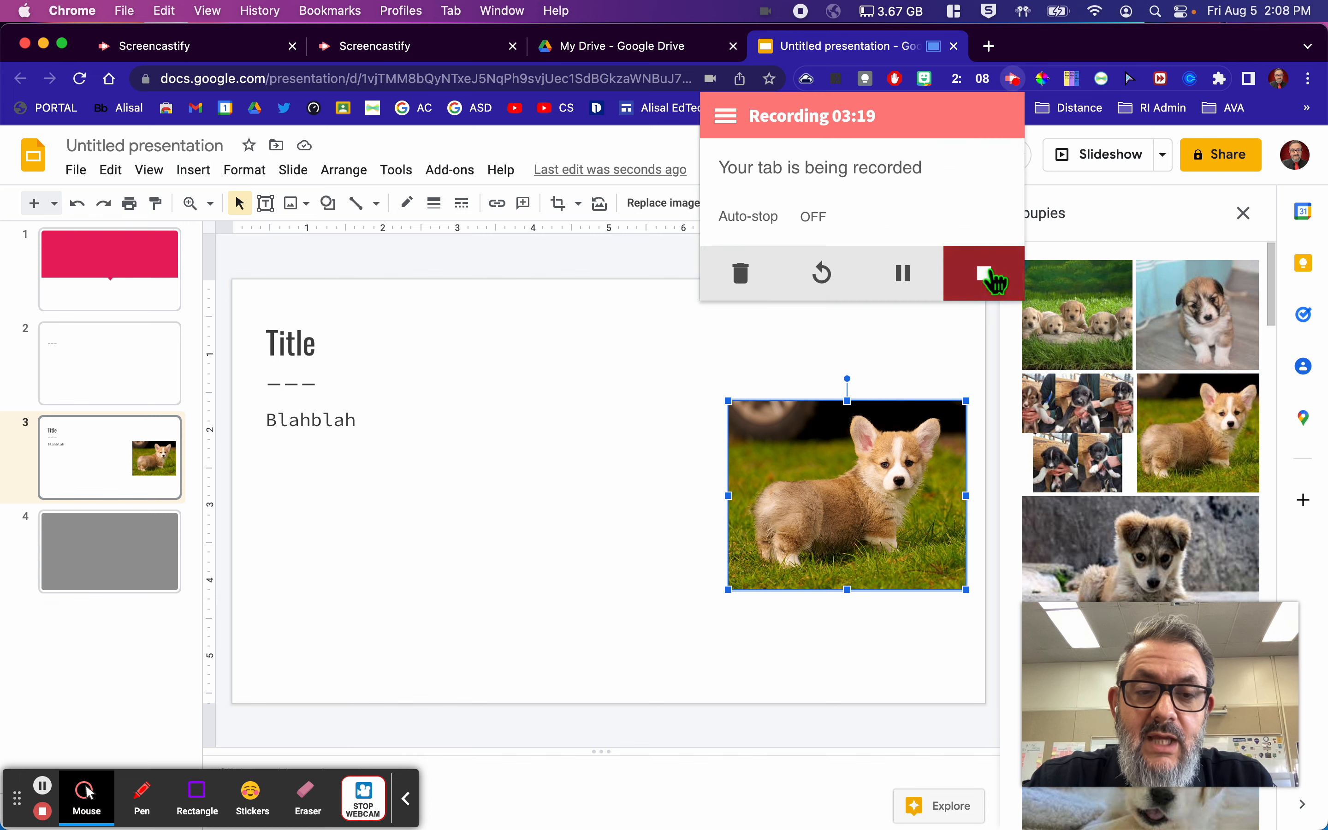
click(992, 277)
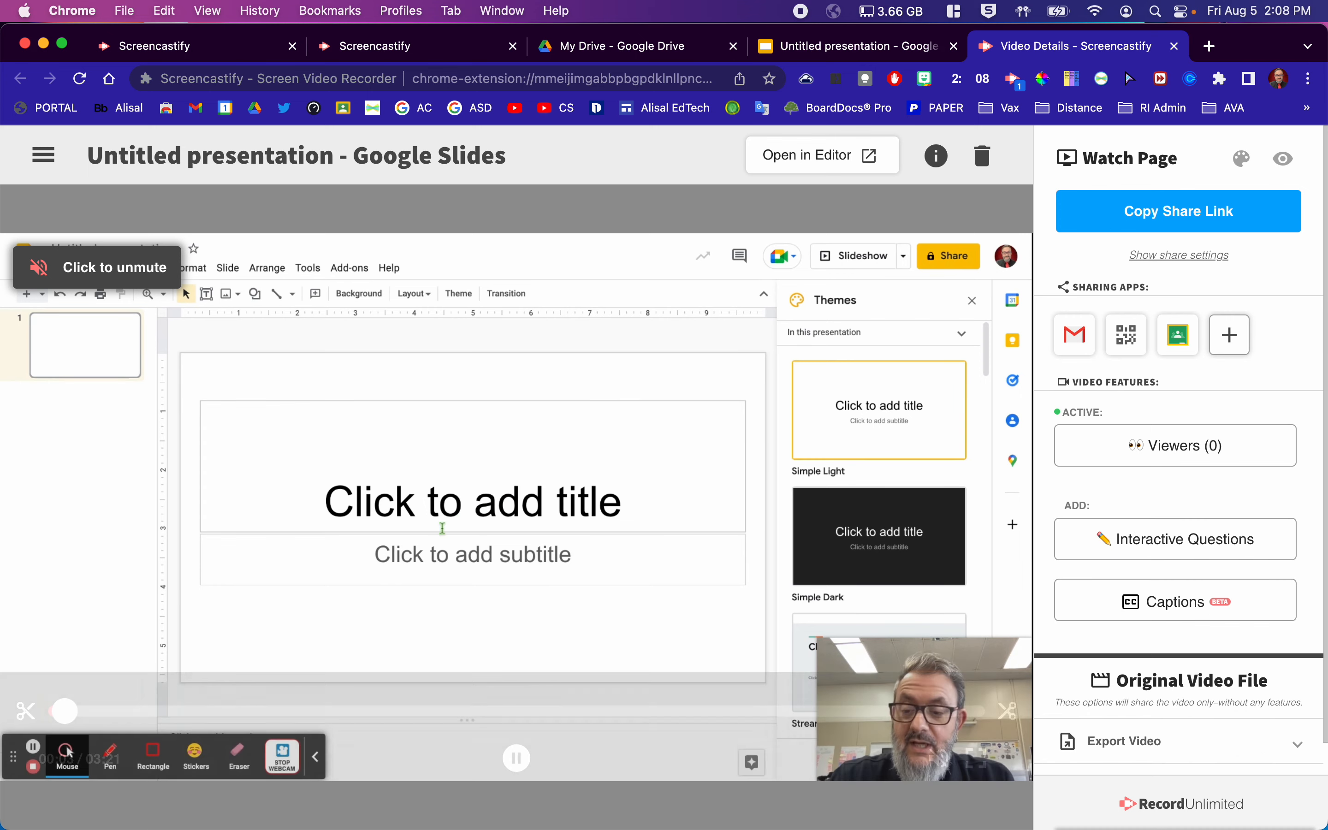
Unmute the recorded video's preview and rewind its playback to near the beginning.
mouse_move(565, 379)
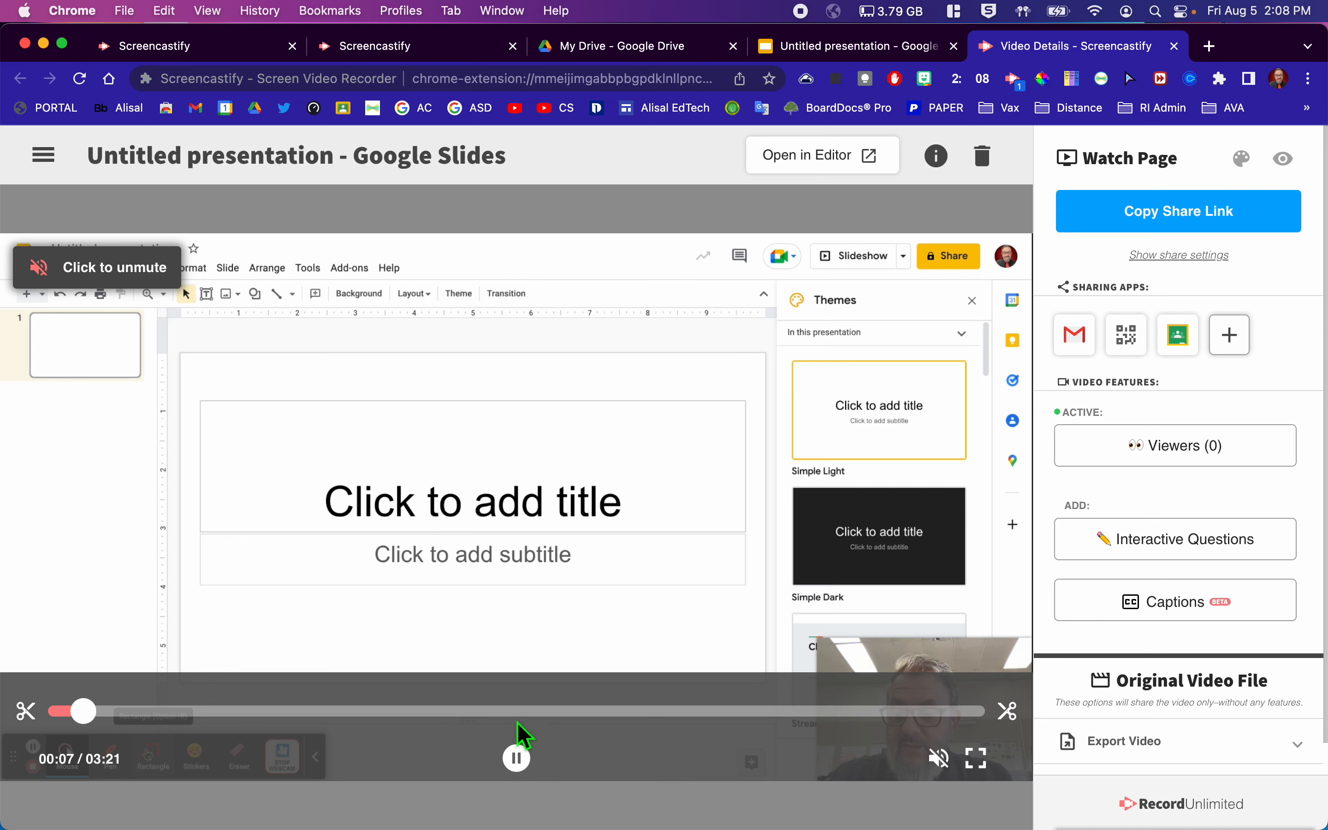
click(951, 764)
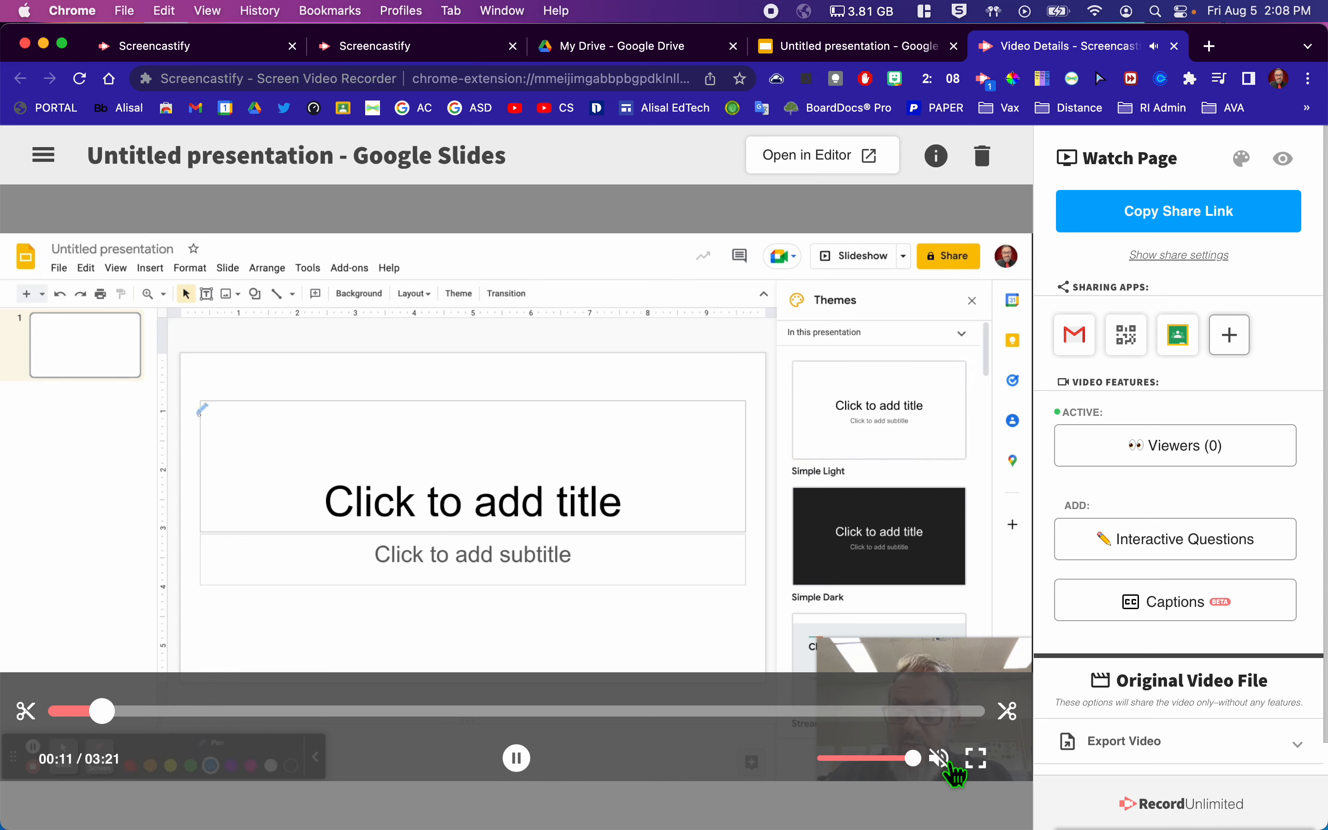
drag(125, 724, 53, 724)
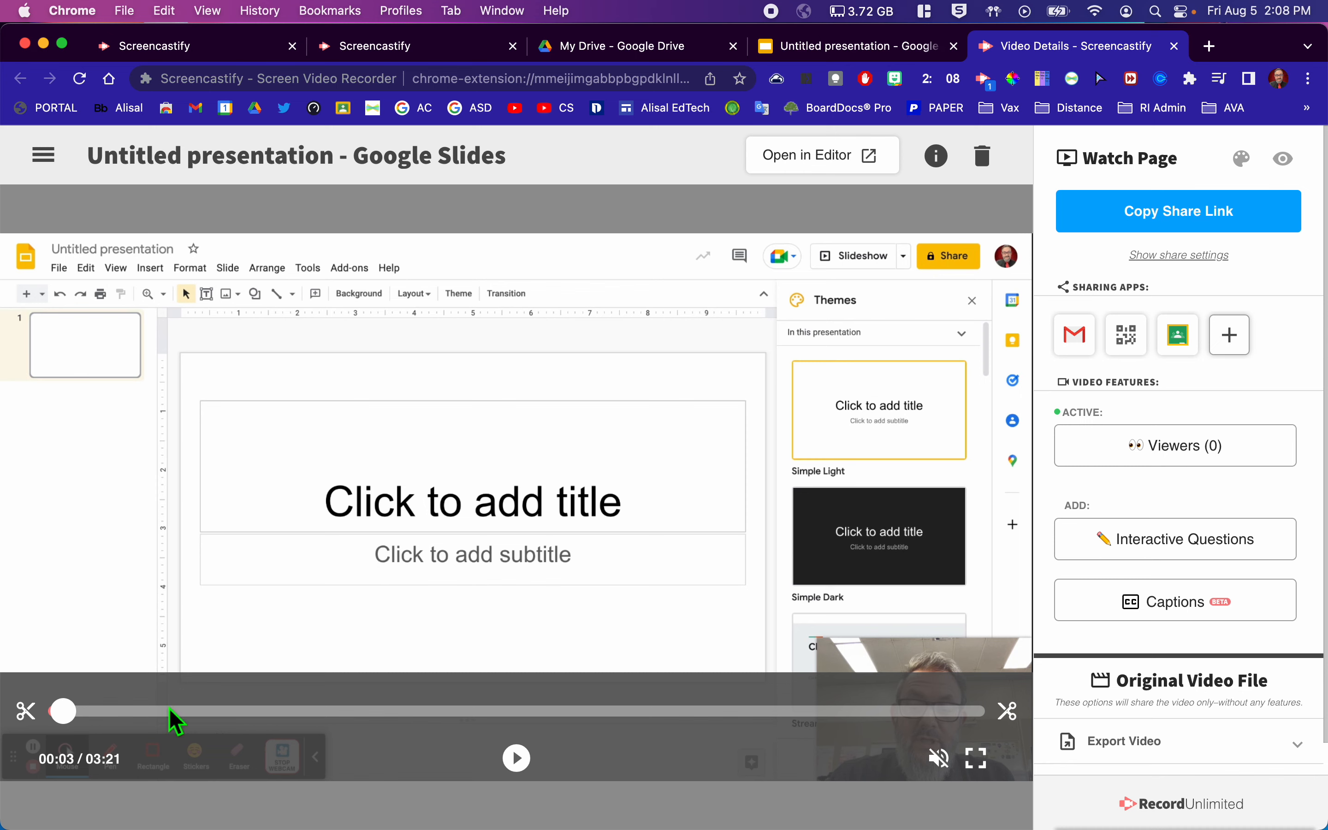
Trim the recorded video to start at 00:14 and end at 03:10, saving the trim over the original.
drag(26, 711, 113, 721)
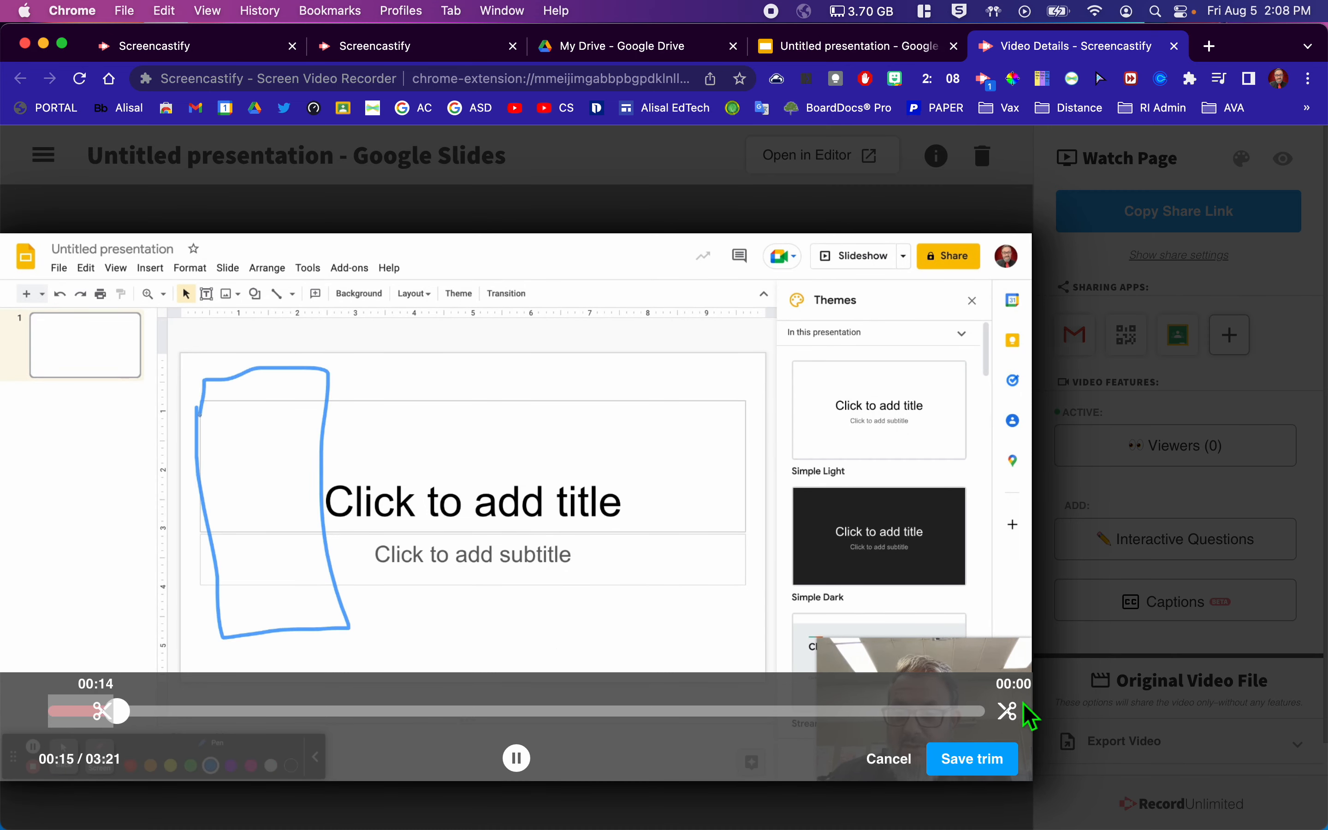
drag(1022, 721, 963, 725)
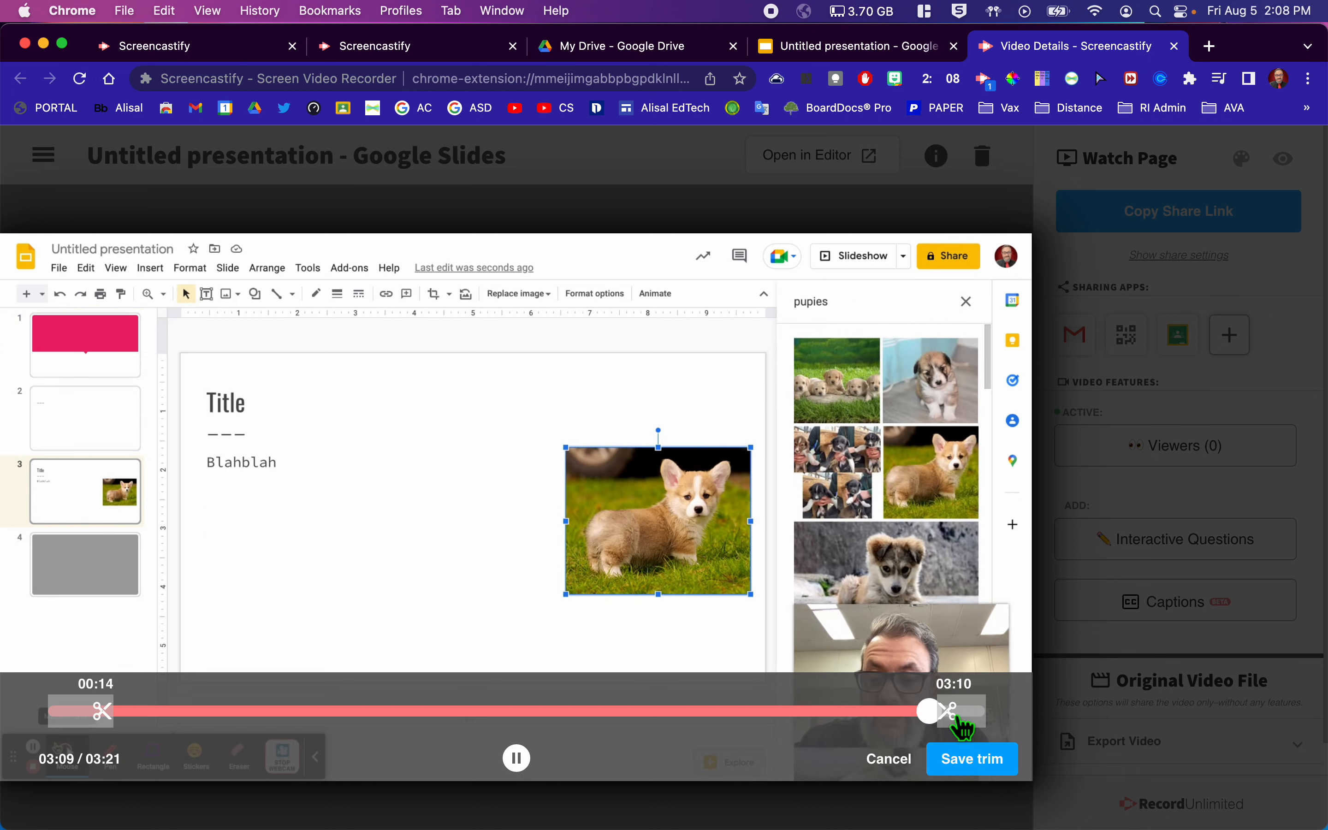
click(982, 766)
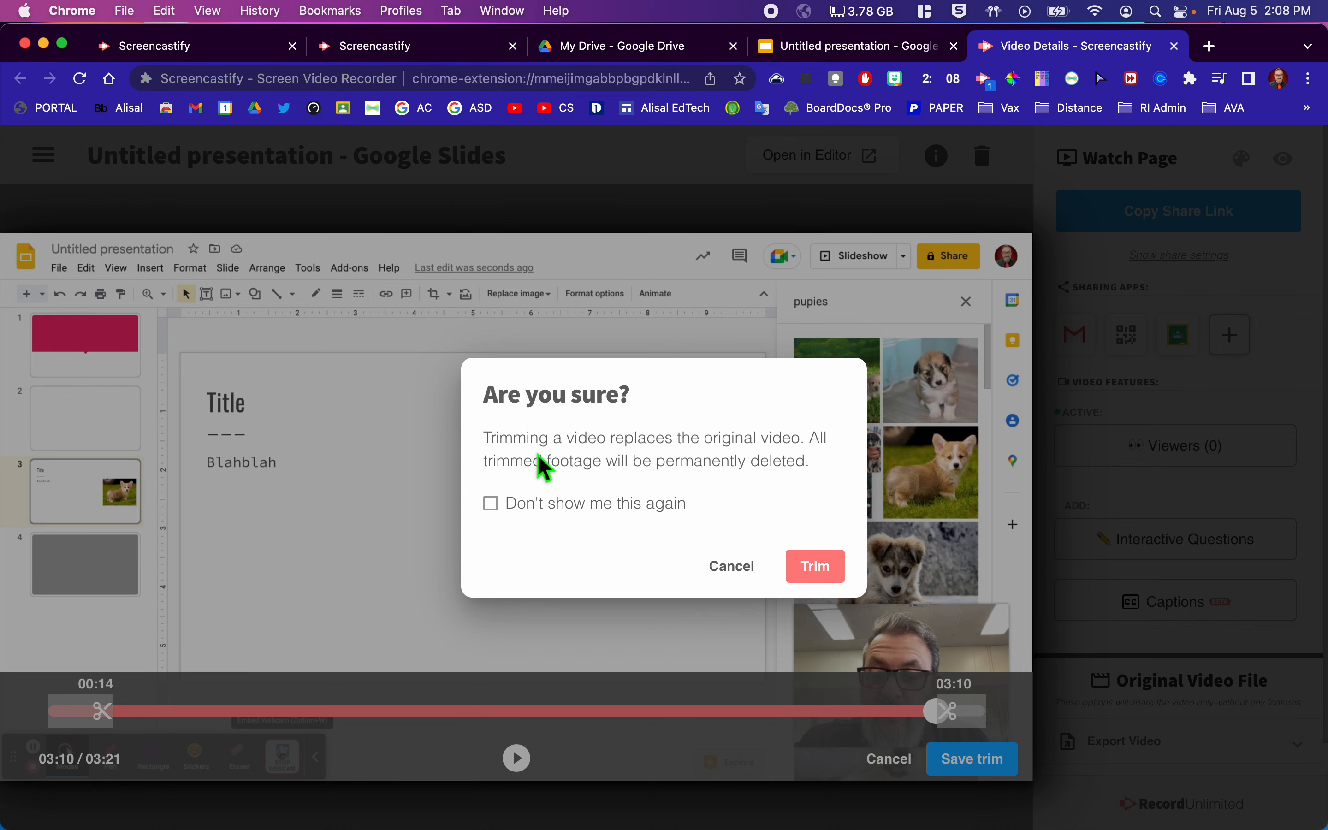
click(805, 564)
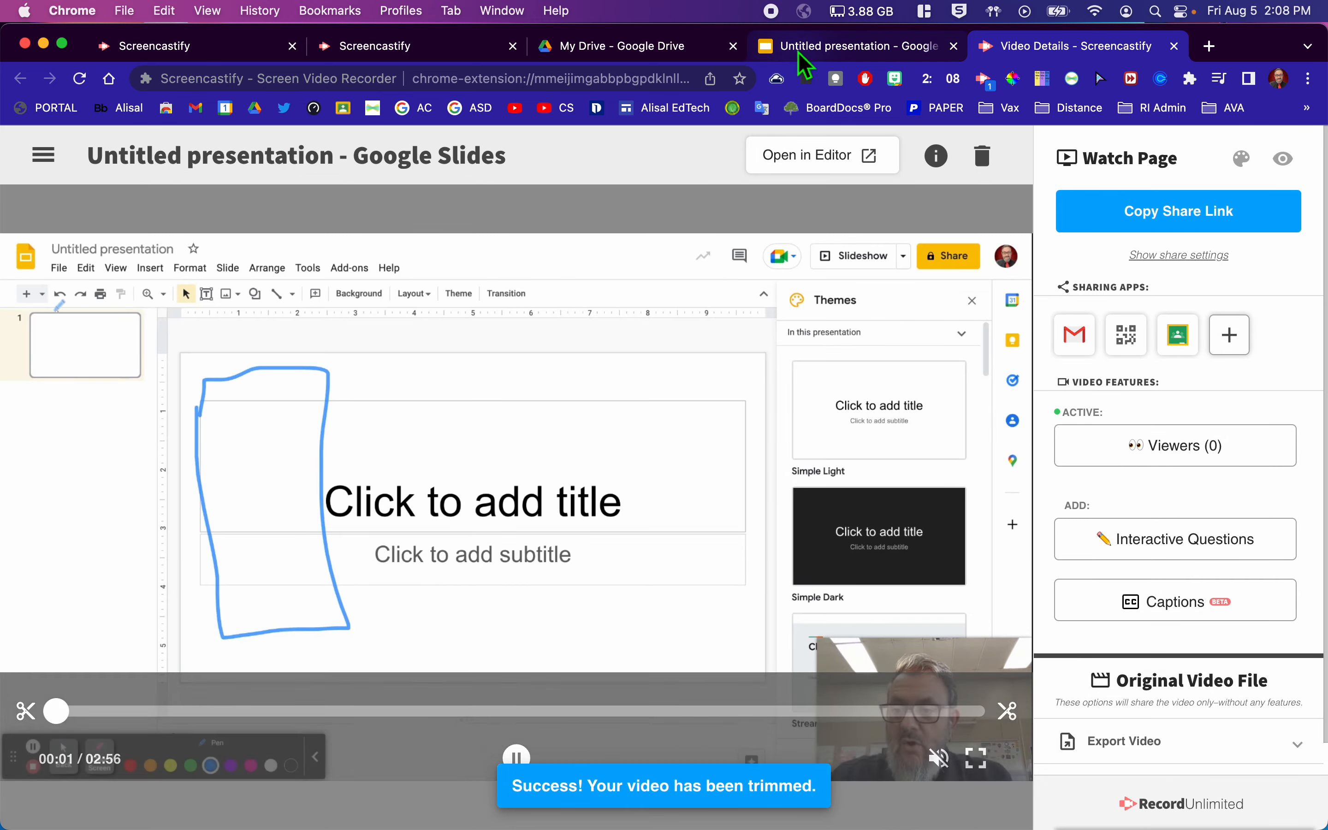
Rename the recorded video as "Screencast about Sloide" on its Video Details page.
click(799, 51)
click(1004, 46)
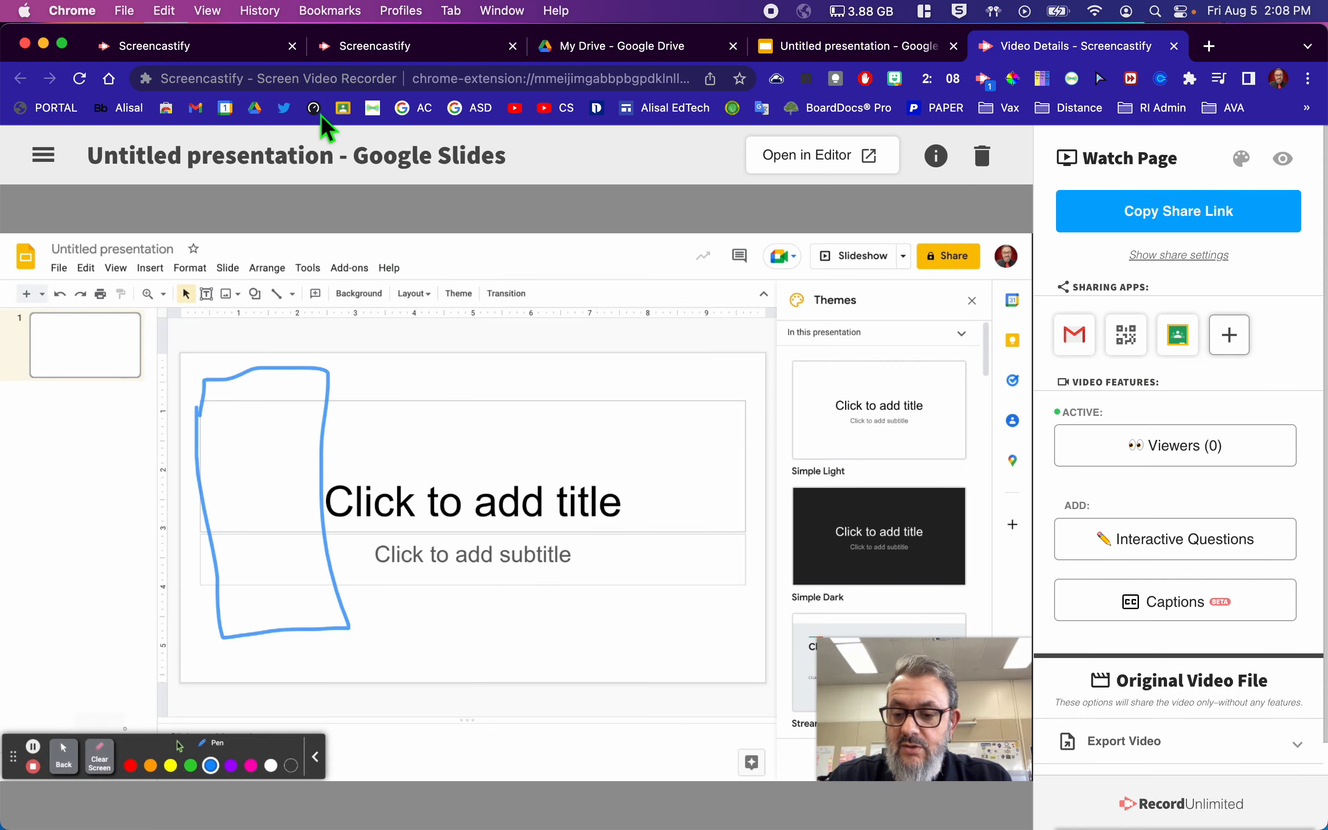
click(341, 146)
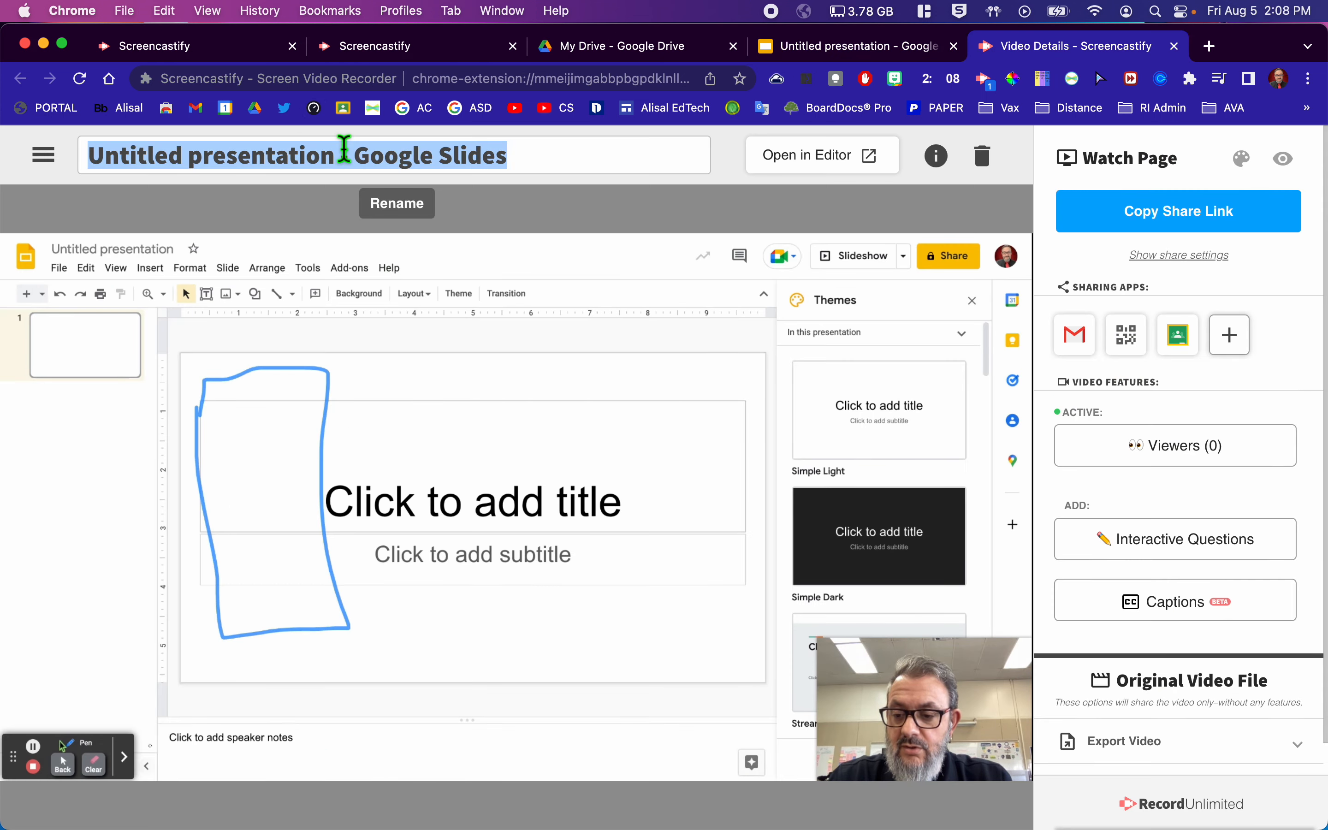
text(Screencas)
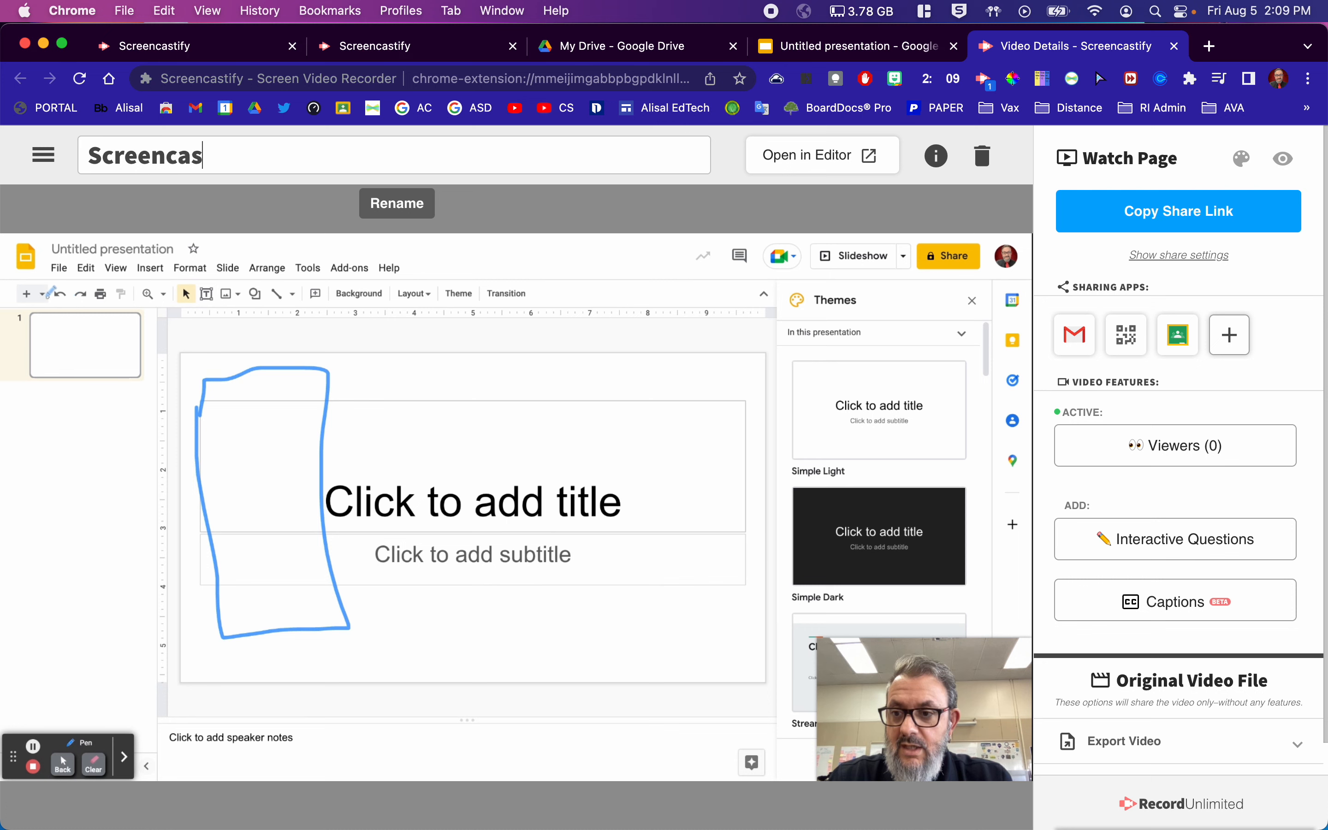
text(t about Sloide)
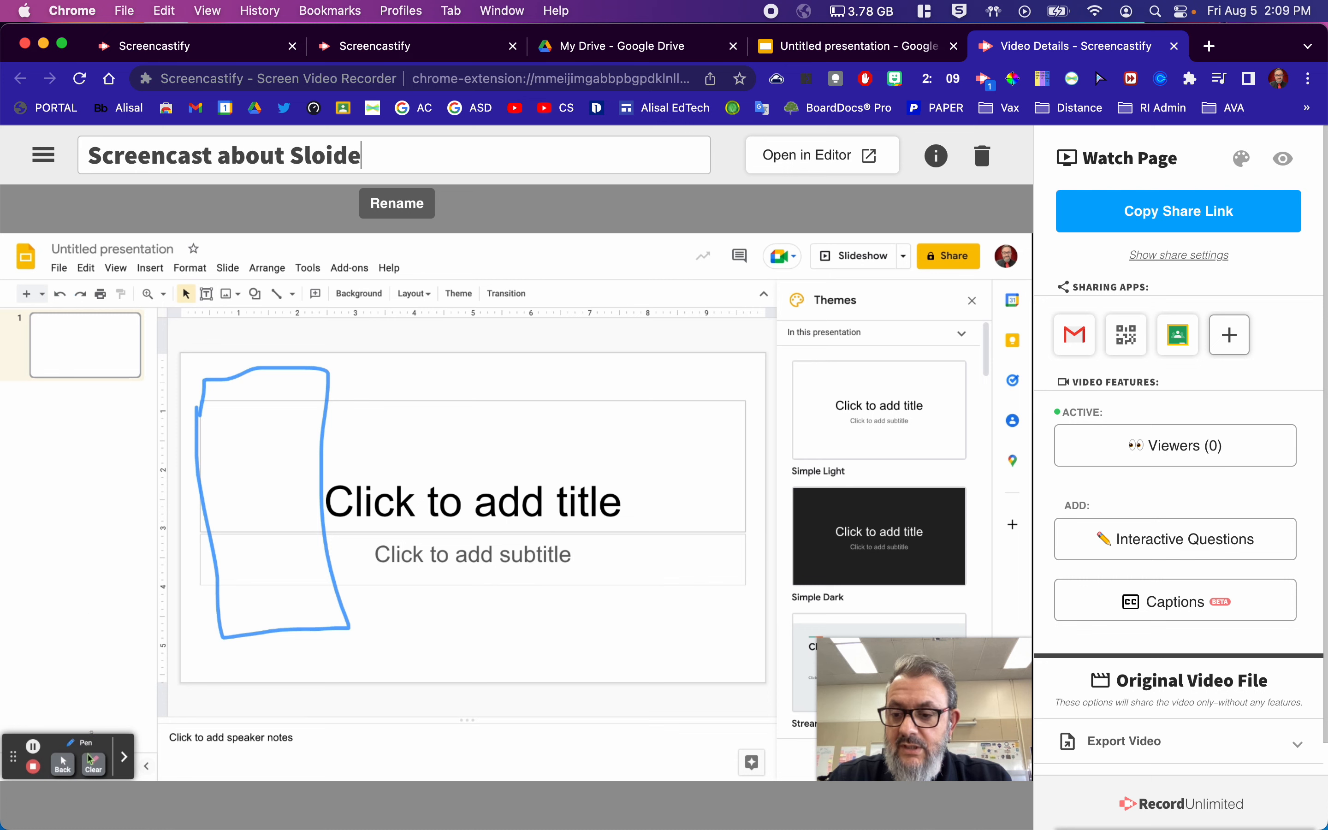